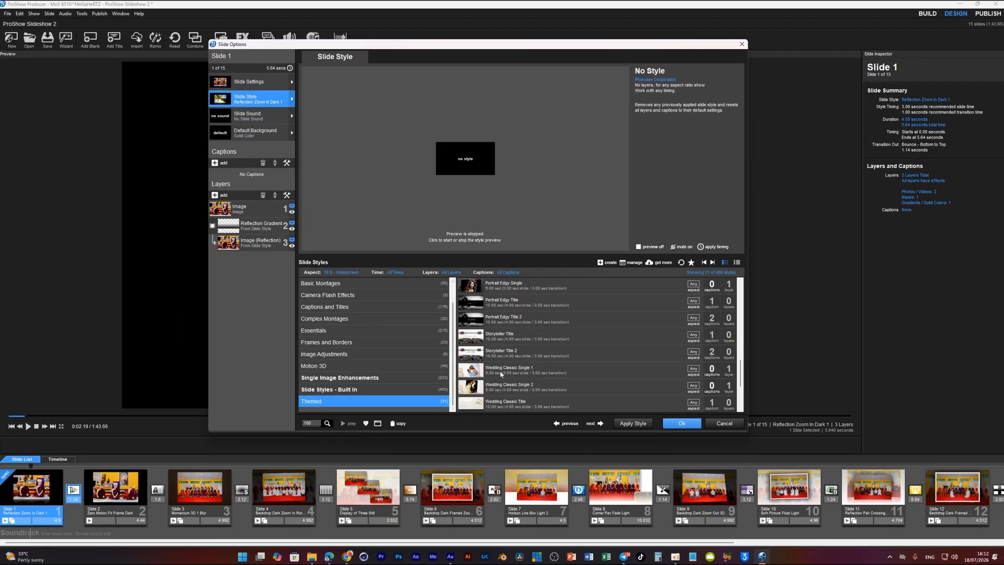
Apply the Portrait Classic Single 2 style from the Themed category to slide 1
{"action": "scroll", "coordinate": [501, 374], "scroll_direction": "up", "scroll_amount": 5}
{"action": "scroll", "coordinate": [542, 367], "scroll_direction": "up", "scroll_amount": 2}
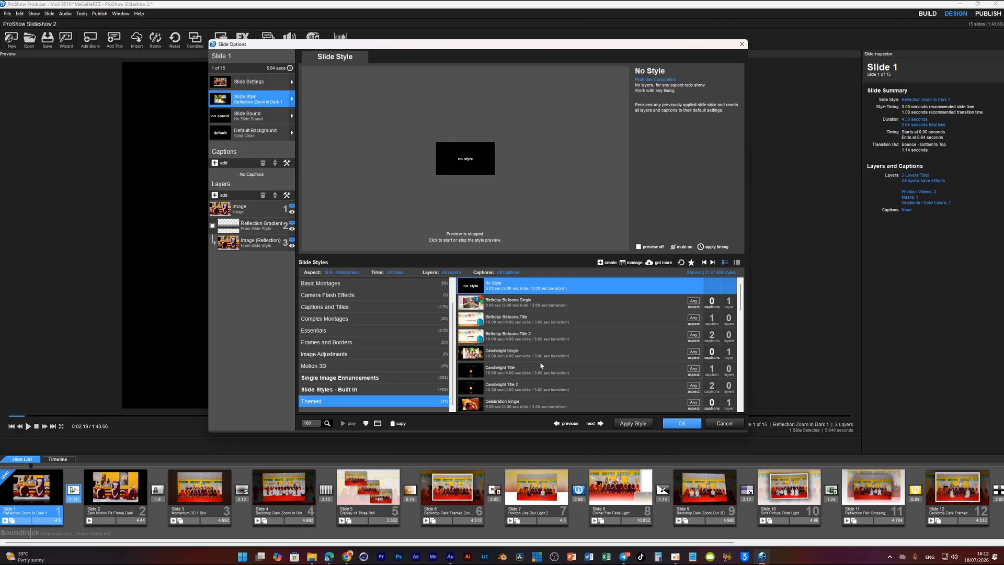
{"action": "scroll", "coordinate": [542, 348], "scroll_direction": "down", "scroll_amount": 8}
{"action": "scroll", "coordinate": [531, 360], "scroll_direction": "up", "scroll_amount": 3}
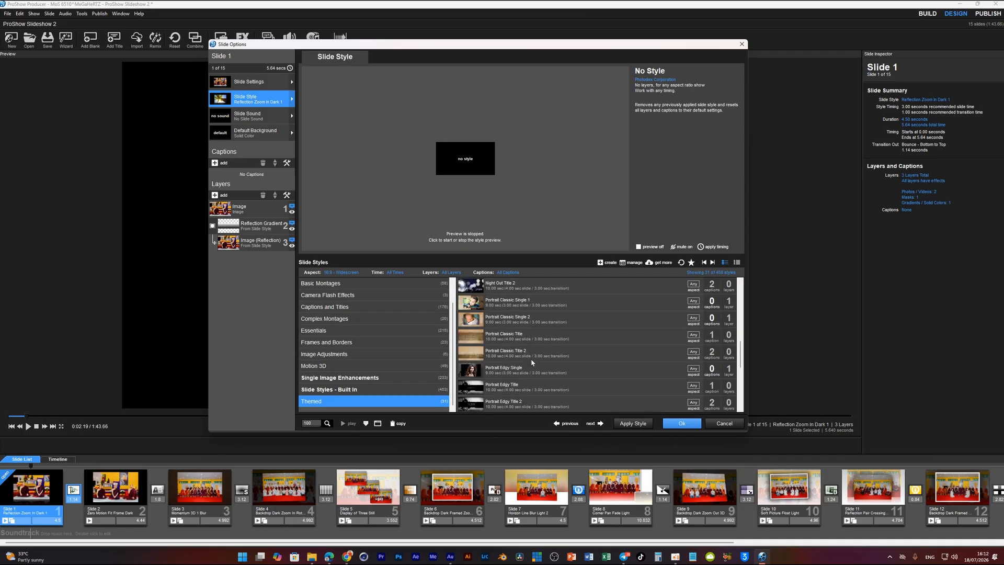
{"action": "left_click", "coordinate": [487, 321]}
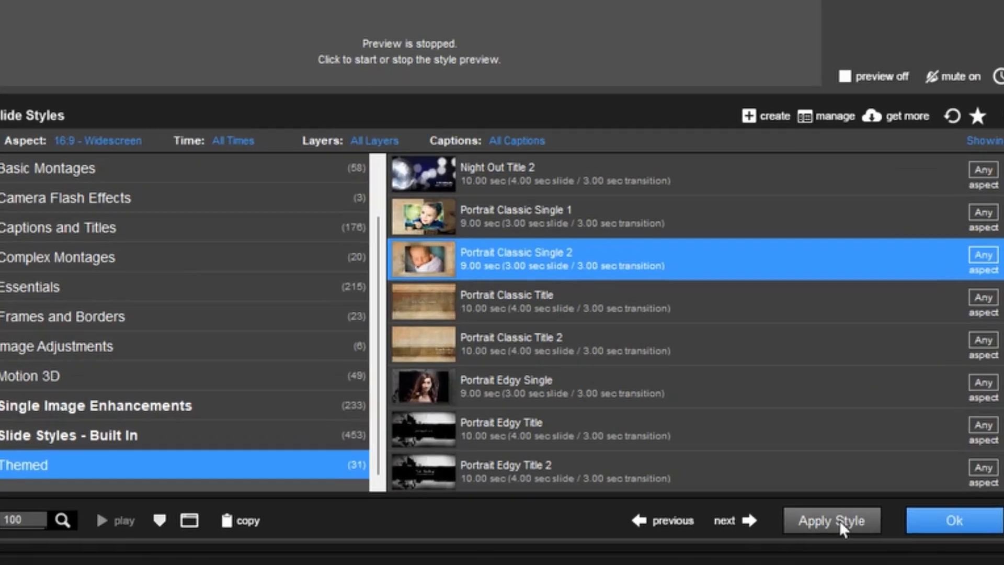
{"action": "left_click", "coordinate": [635, 423]}
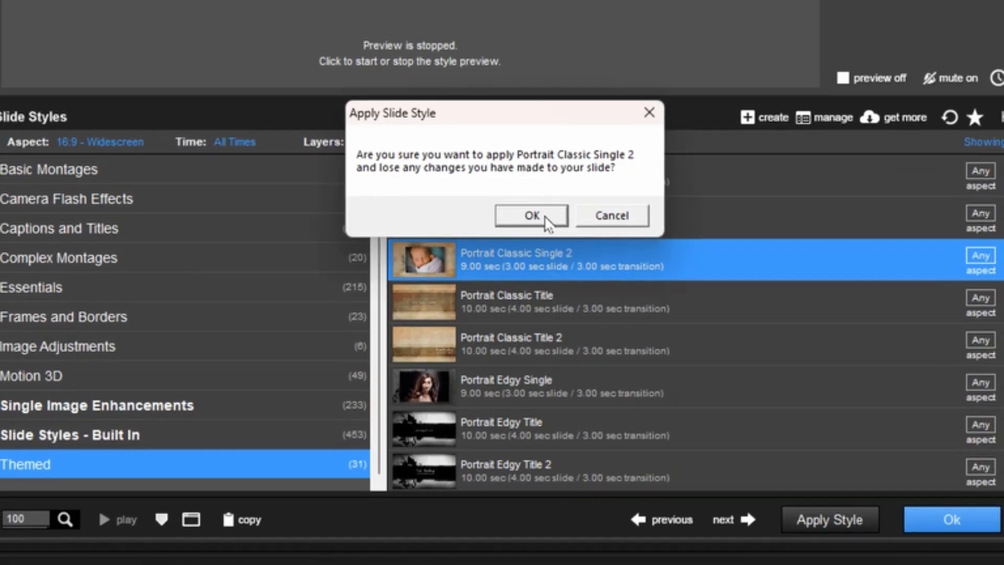
{"action": "left_click", "coordinate": [532, 215]}
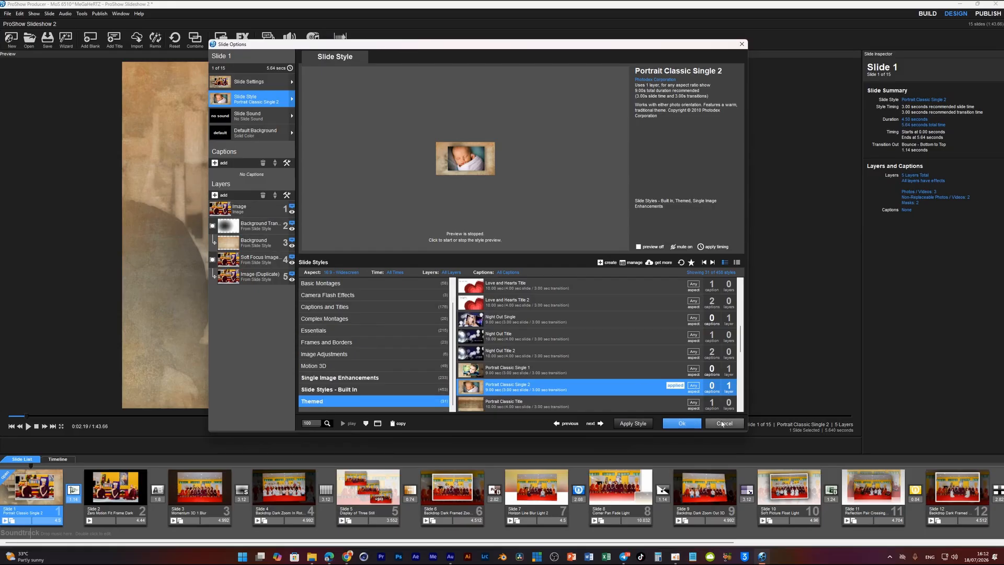
Close the slide options and play the slideshow preview from slide 1
{"action": "left_click", "coordinate": [722, 424]}
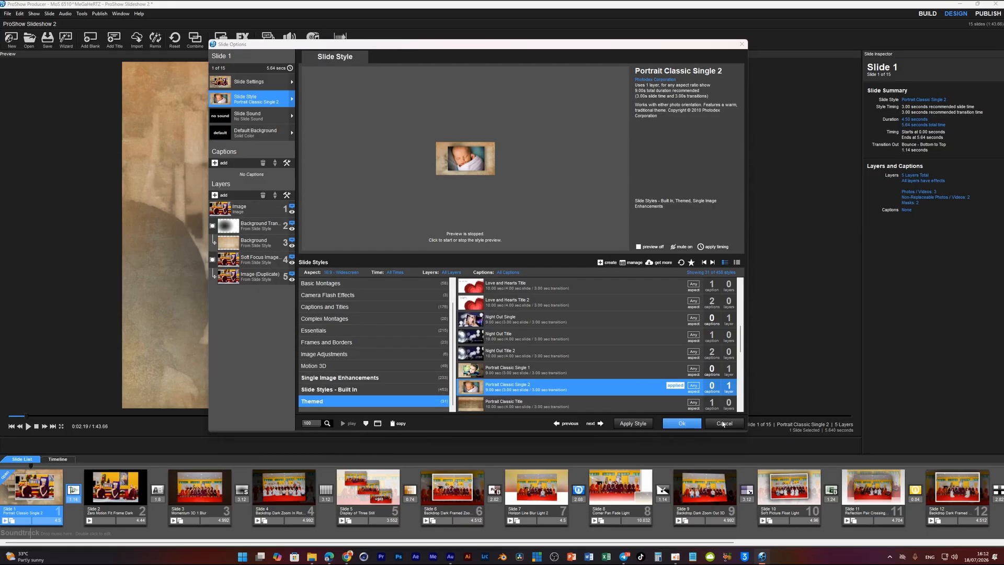
{"action": "left_click", "coordinate": [494, 308]}
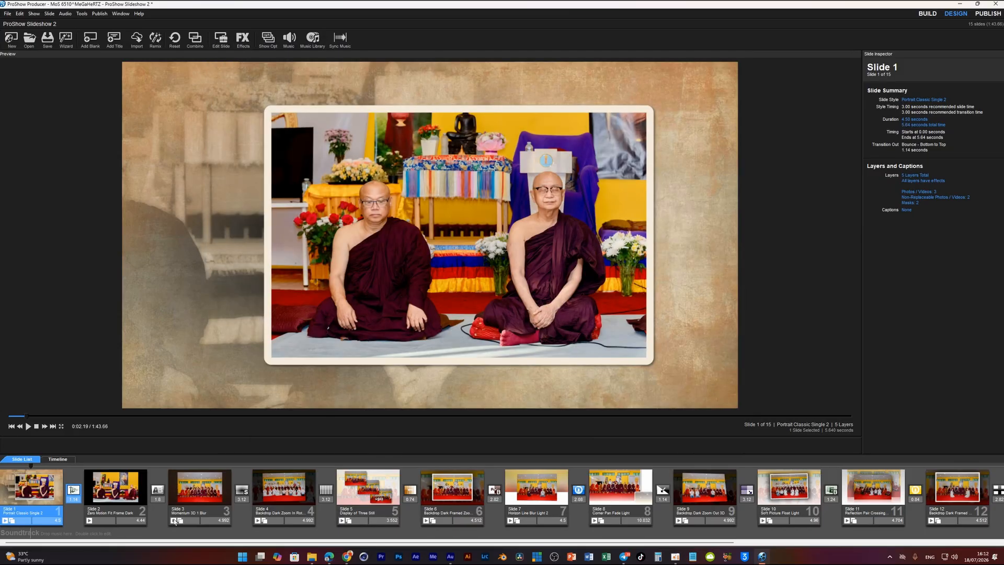
{"action": "key", "text": "space"}
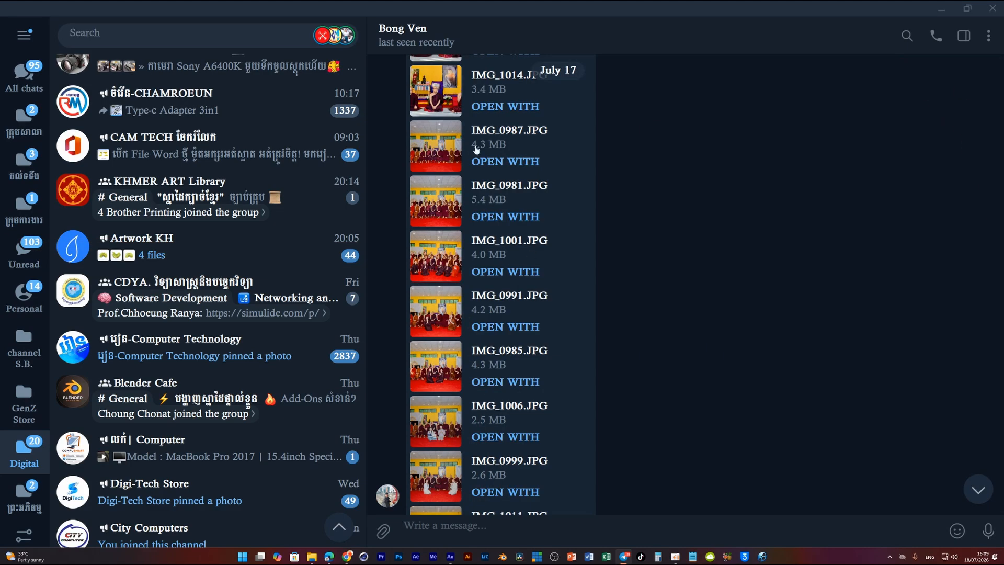
View the photos sent in the Telegram chat one after another, starting with IMG_1014.JPG
{"action": "left_click", "coordinate": [450, 99]}
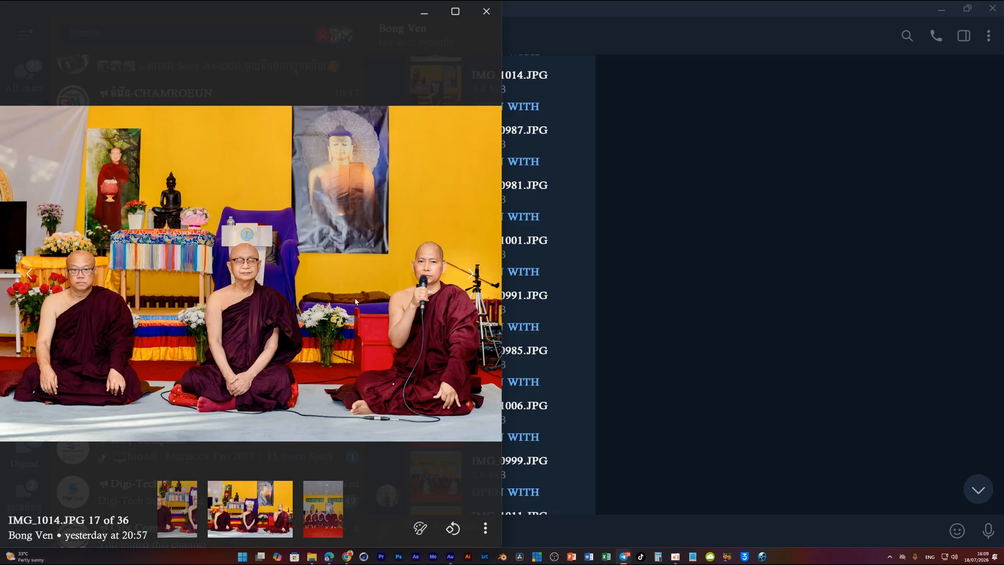
{"action": "key", "text": "Right"}
{"action": "key", "text": "Right"}
{"action": "key", "text": "Right"}
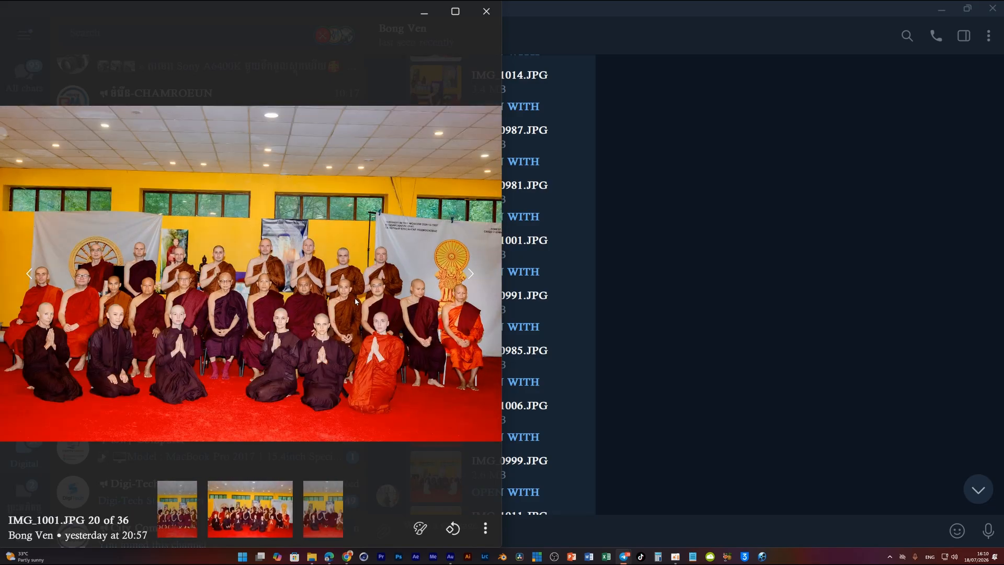
{"action": "key", "text": "Right"}
{"action": "key", "text": "Right"}
{"action": "key", "text": "Right"}
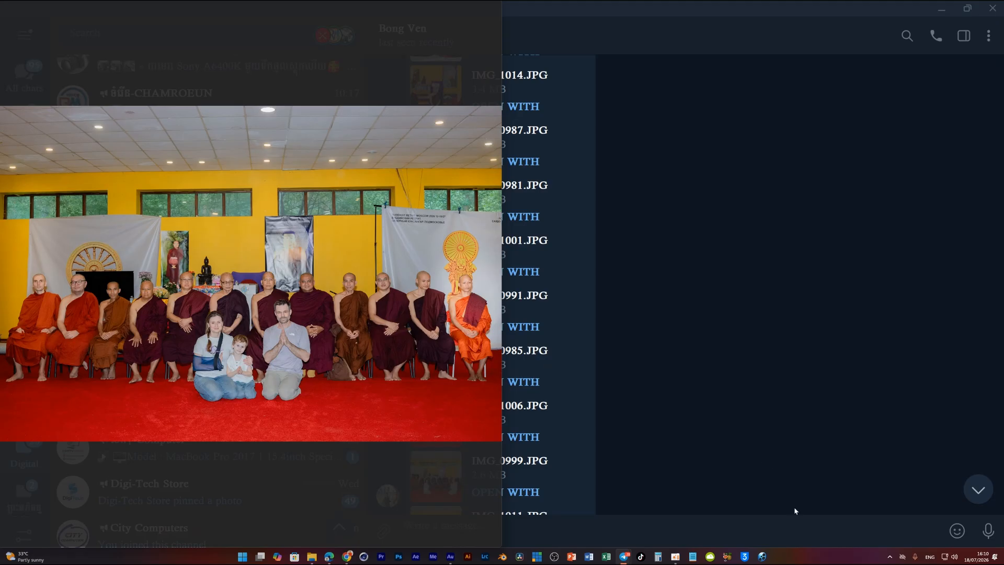
Switch to ProShow Producer, look at the photo files in the Build workspace and return to the Design workspace
{"action": "left_click", "coordinate": [761, 558]}
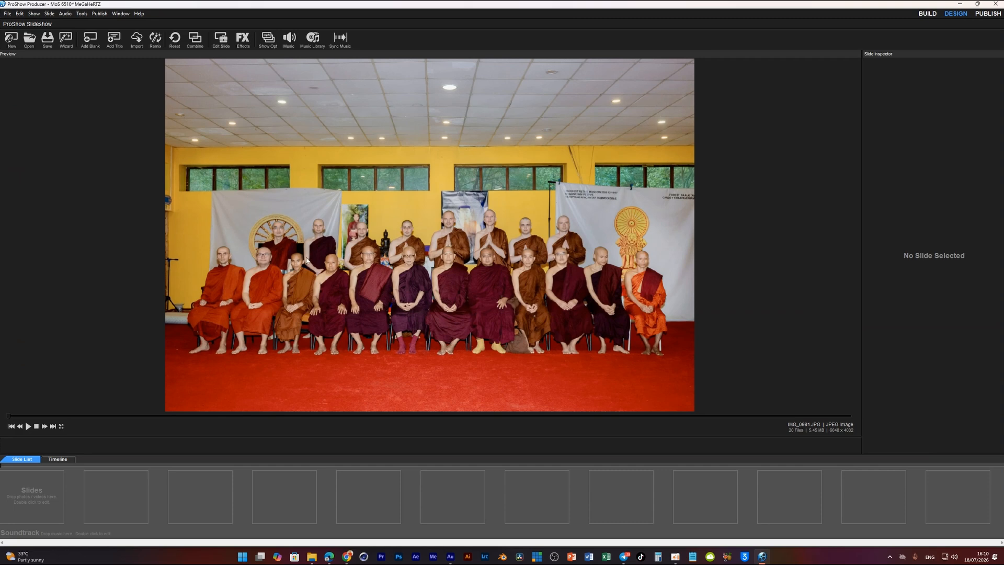
{"action": "left_click", "coordinate": [926, 14]}
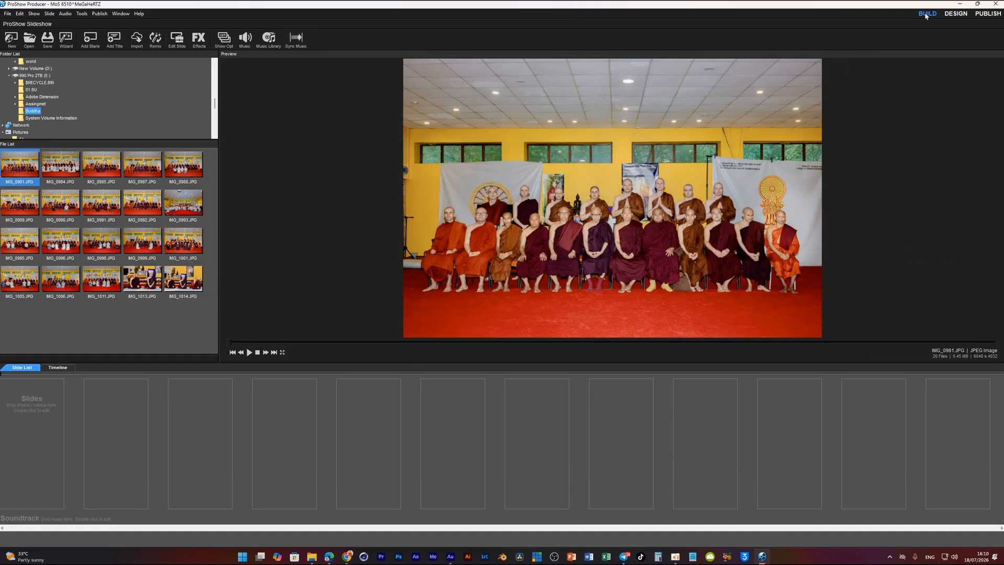
{"action": "left_click", "coordinate": [956, 13]}
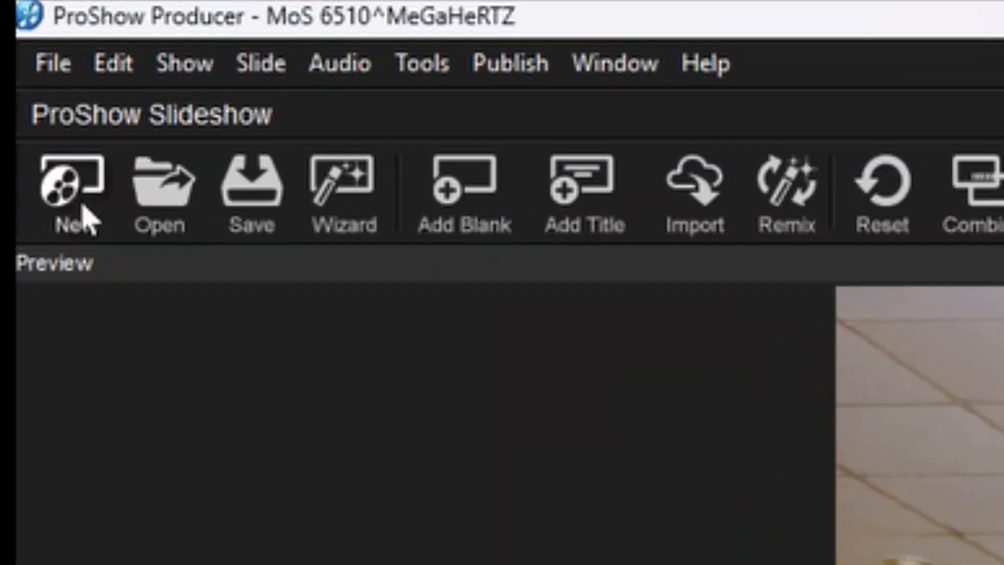
Create a new show with the Wizard, using the All Effects theme
{"action": "left_click", "coordinate": [11, 40]}
{"action": "left_click_drag", "start_coordinate": [460, 196], "coordinate": [441, 145]}
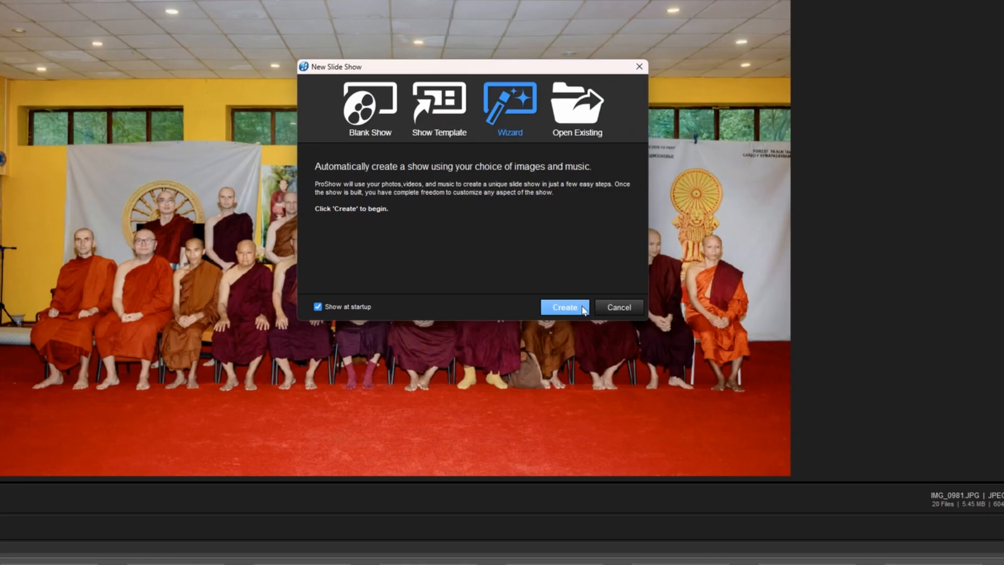
{"action": "left_click", "coordinate": [544, 299]}
{"action": "left_click", "coordinate": [665, 437]}
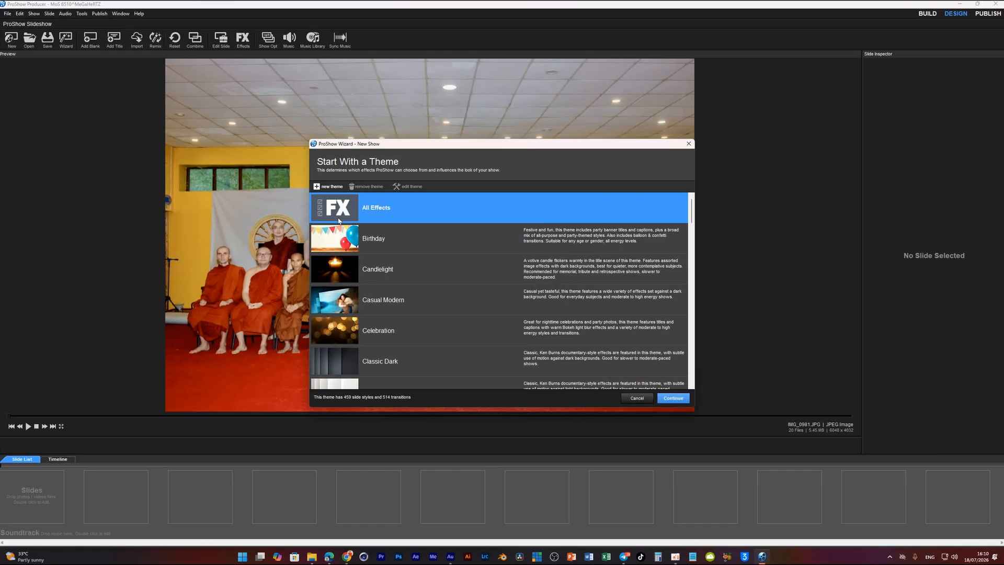
{"action": "left_click", "coordinate": [673, 398]}
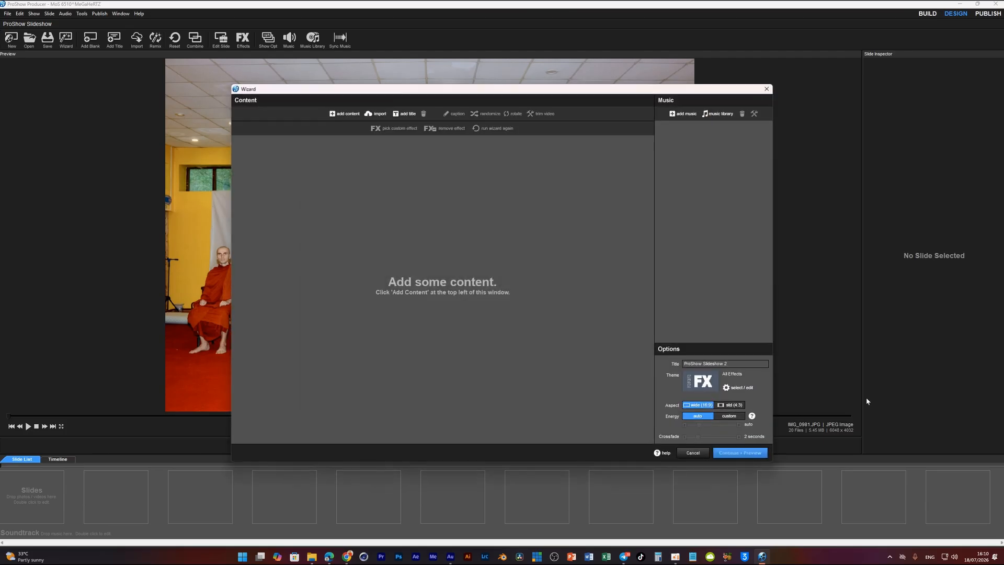
Add all photos from IMG_0981 to IMG_1014 in the Buddha folder as the wizard's content
{"action": "left_click_drag", "start_coordinate": [400, 94], "coordinate": [385, 100]}
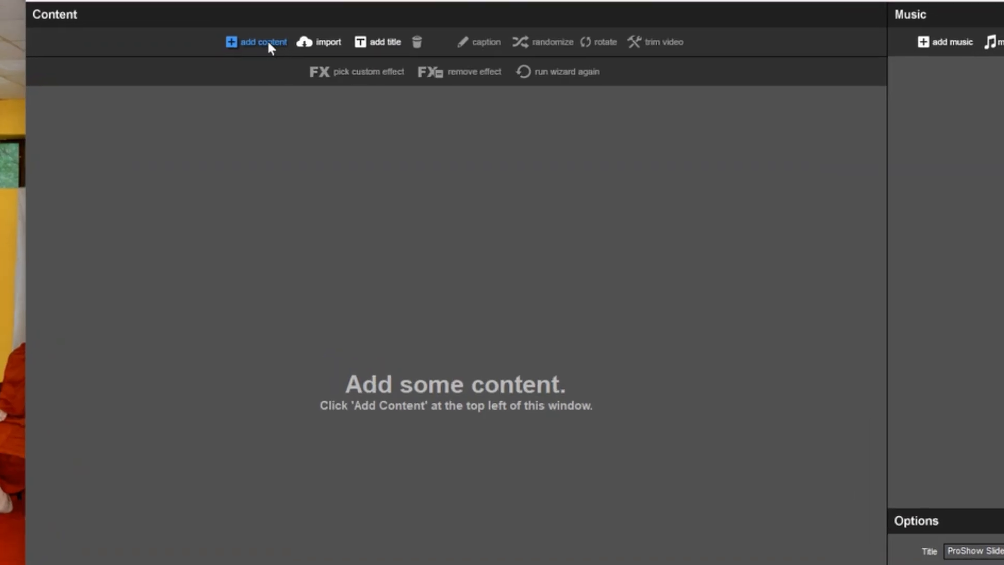
{"action": "left_click", "coordinate": [269, 41]}
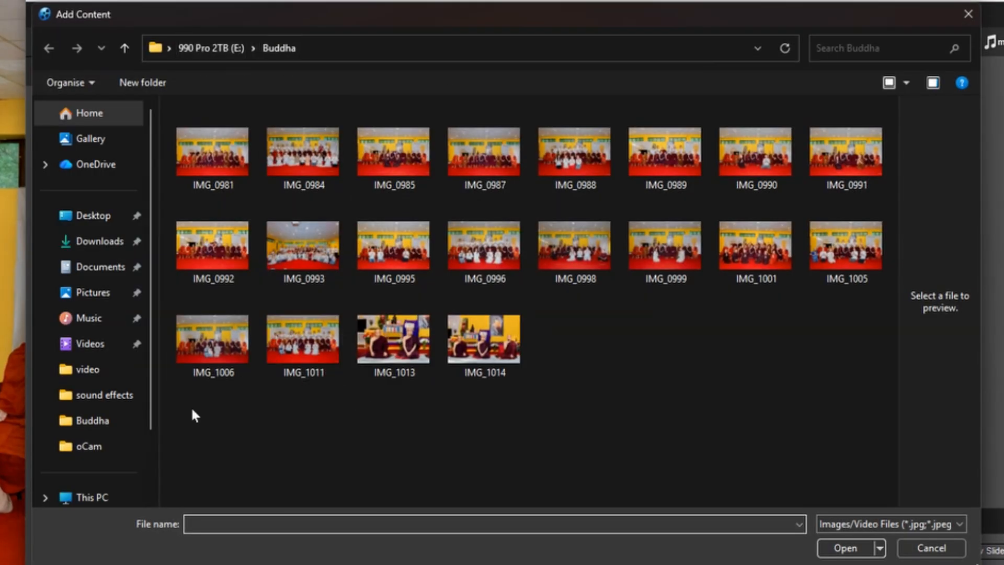
{"action": "scroll", "coordinate": [117, 366], "scroll_direction": "down", "scroll_amount": 2}
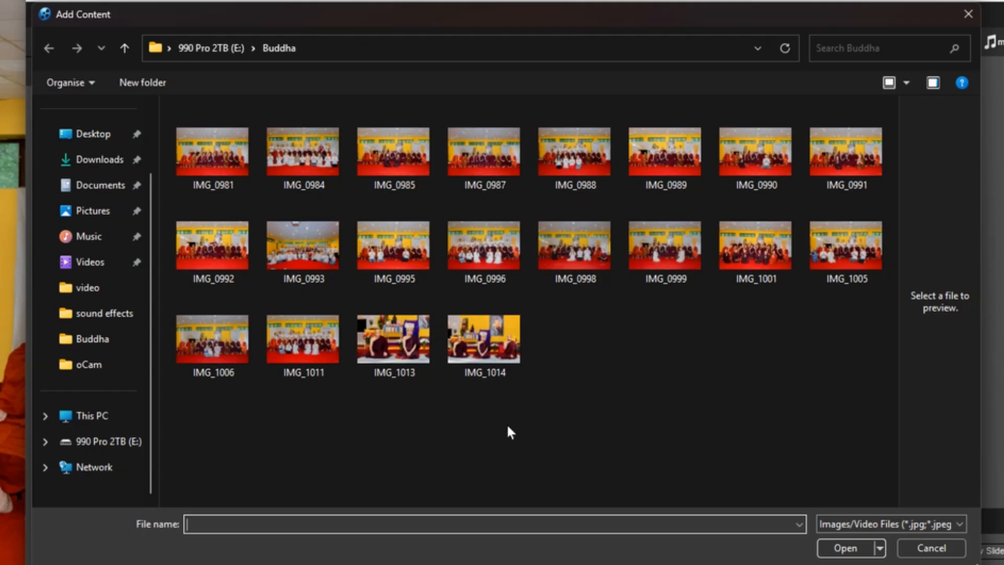
{"action": "left_click", "coordinate": [228, 155]}
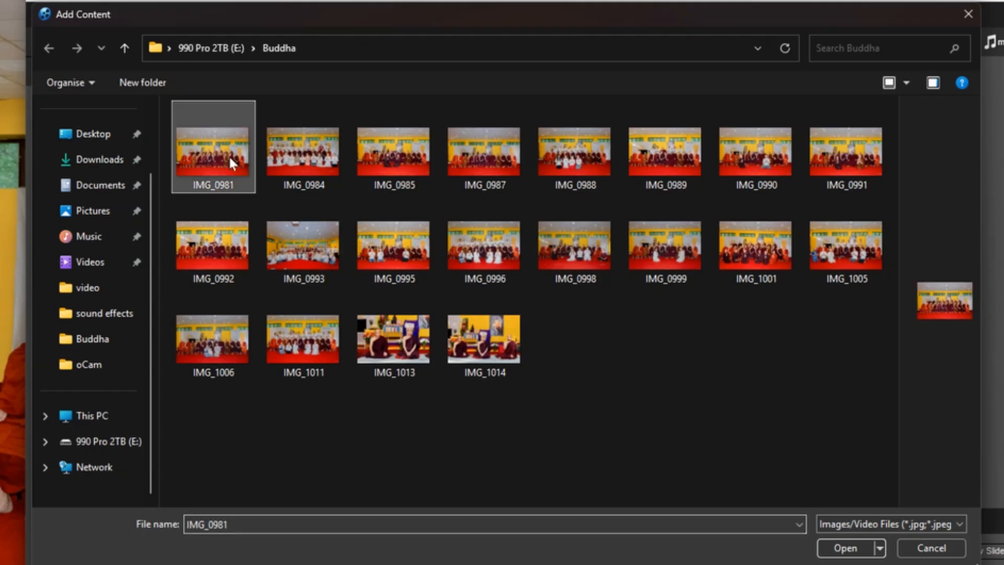
{"action": "left_click", "coordinate": [510, 340], "text": "shift"}
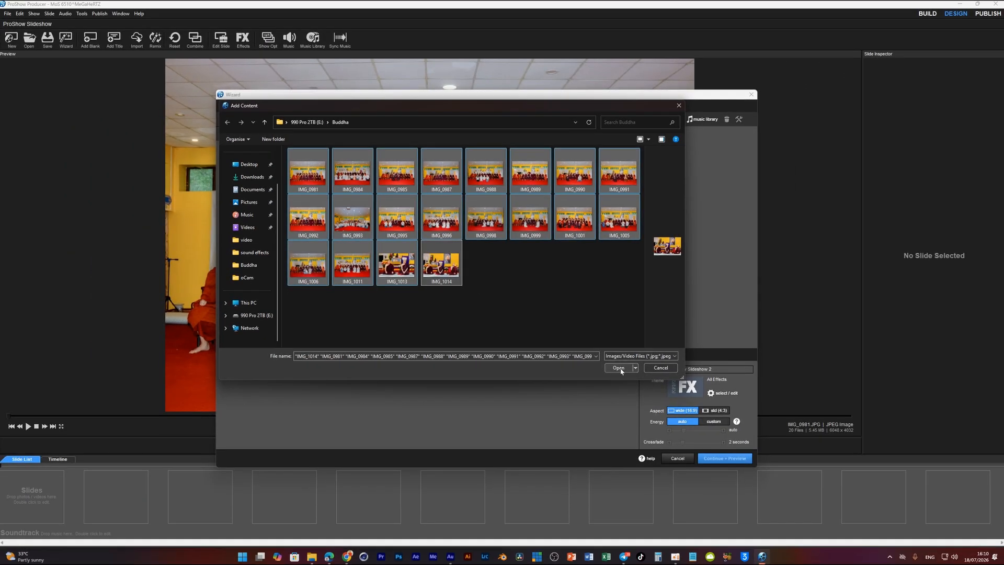
{"action": "left_click", "coordinate": [845, 548]}
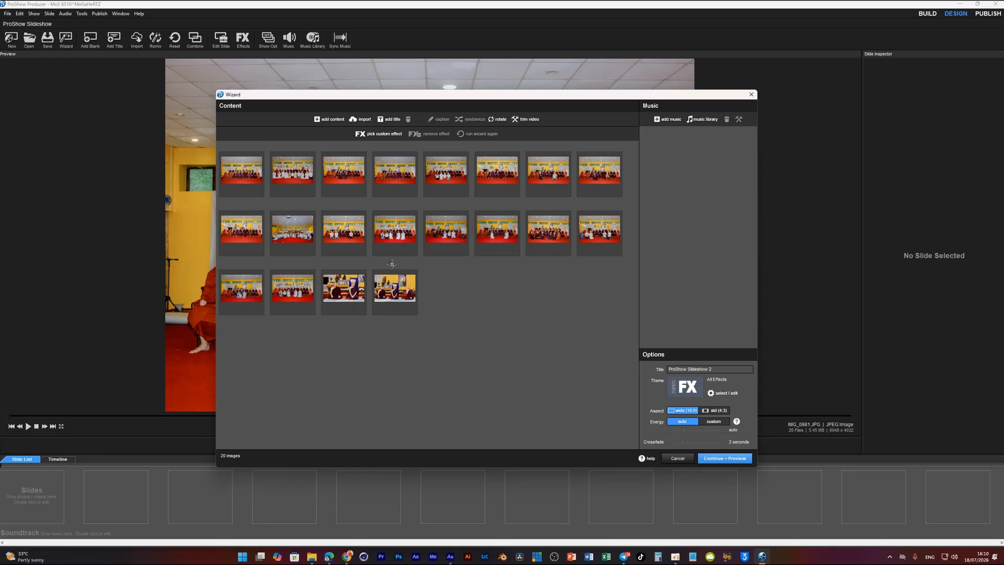
Select all wizard photos, generate the show preview, then apply the result and exit the wizard
{"action": "key", "text": "ctrl+a"}
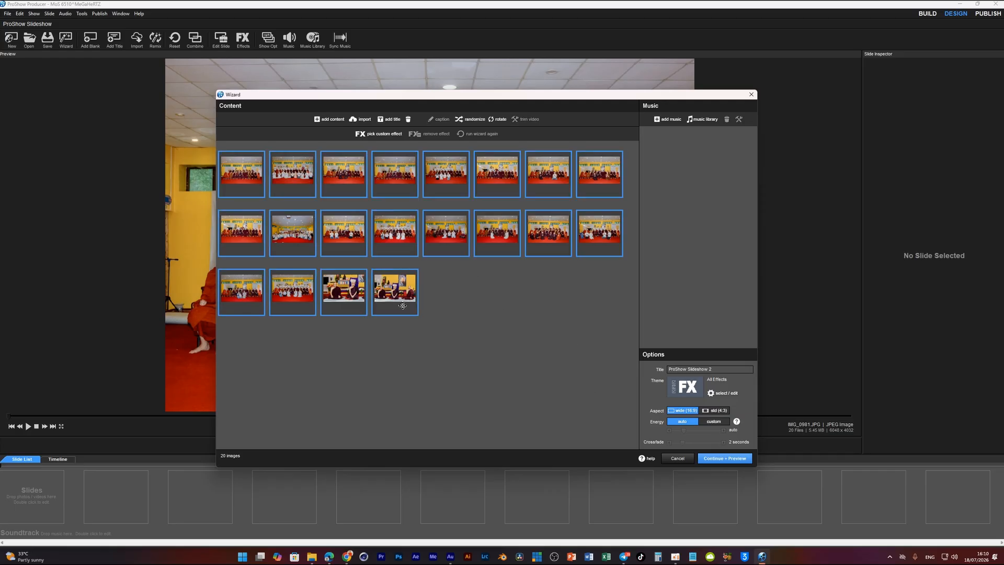
{"action": "left_click", "coordinate": [743, 461]}
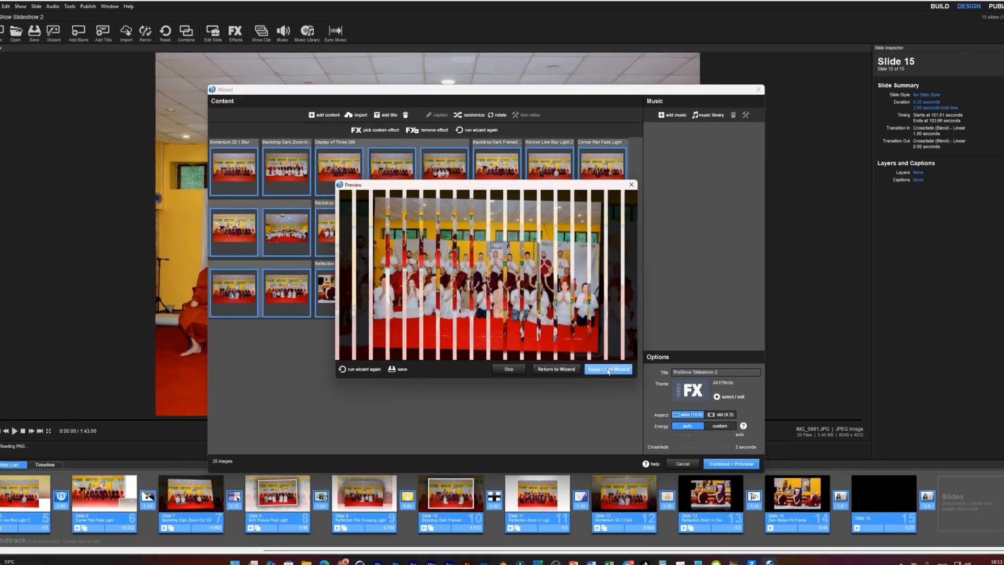
{"action": "left_click", "coordinate": [608, 369]}
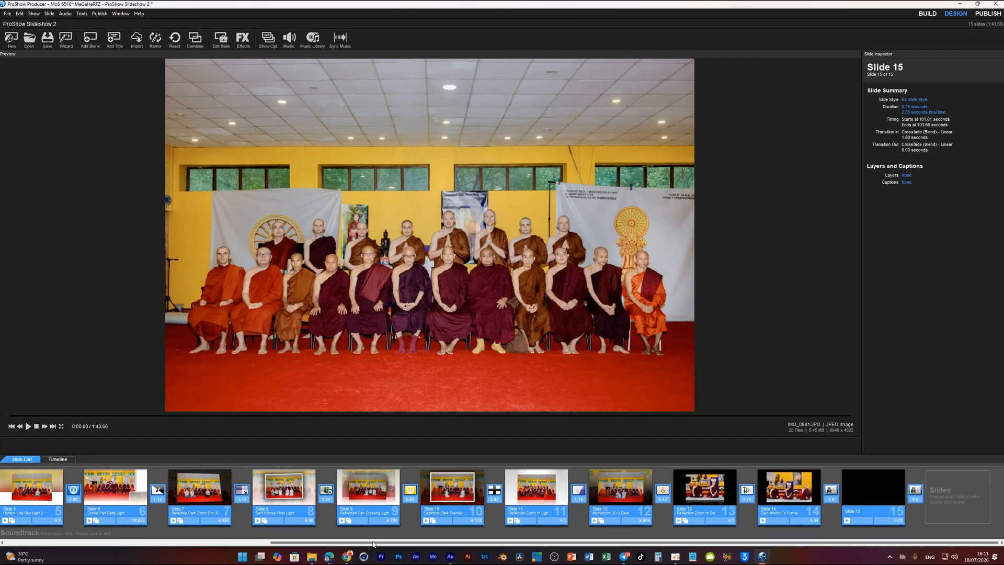
Move slides 13 and 14 together to the beginning of the slide list
{"action": "left_click", "coordinate": [59, 460]}
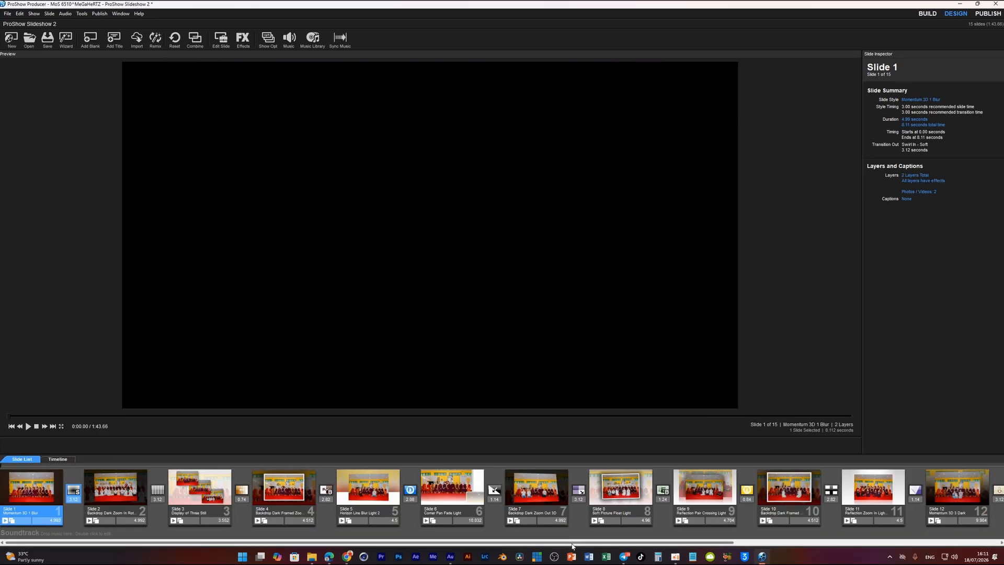
{"action": "left_click_drag", "start_coordinate": [577, 544], "coordinate": [775, 545]}
{"action": "left_click", "coordinate": [794, 494]}
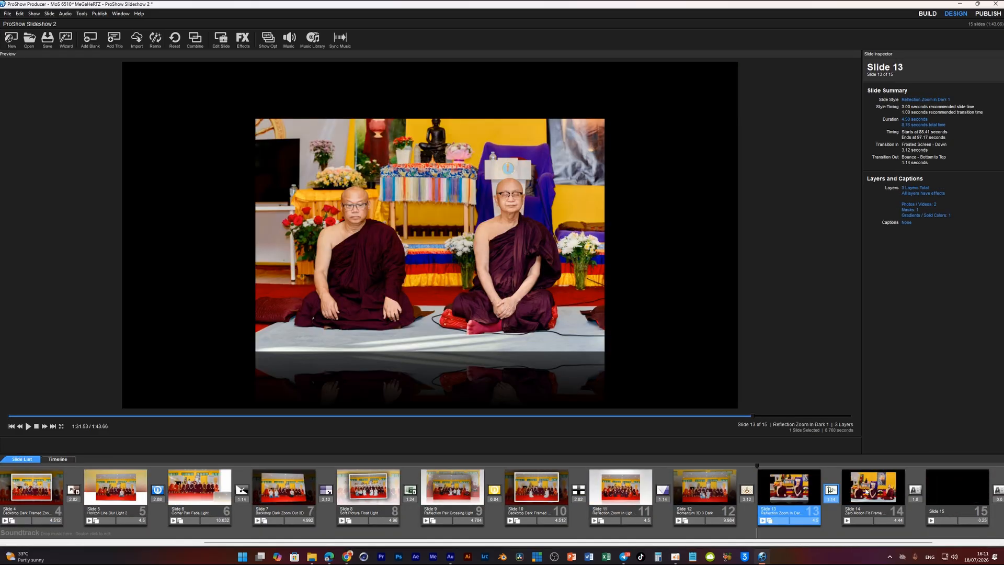
{"action": "left_click", "coordinate": [868, 493]}
{"action": "left_click", "coordinate": [805, 494]}
{"action": "left_click", "coordinate": [865, 498], "text": "ctrl"}
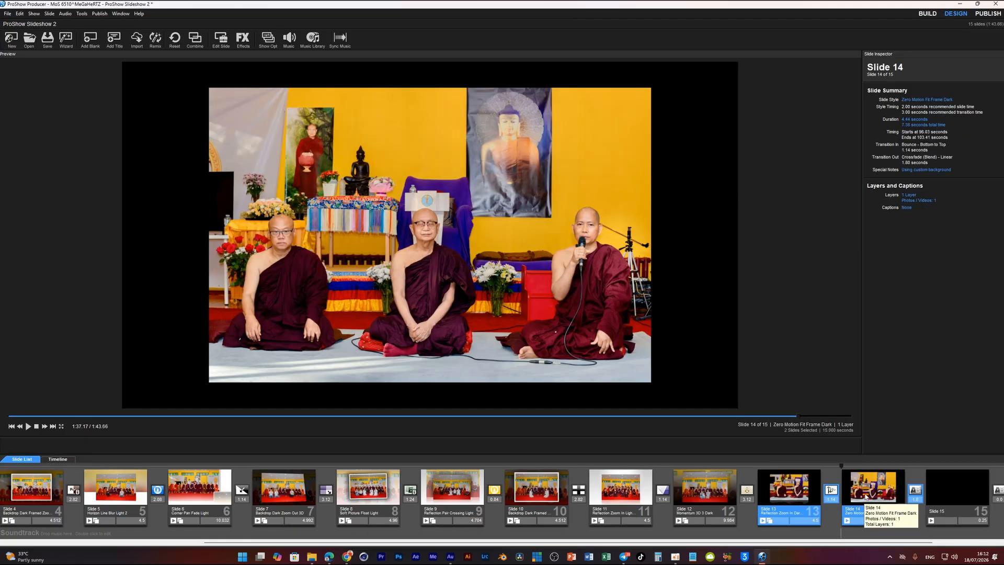
{"action": "left_click_drag", "start_coordinate": [799, 492], "coordinate": [8, 511]}
Play and pause the preview of slide 1 to check its animation
{"action": "left_click", "coordinate": [21, 491]}
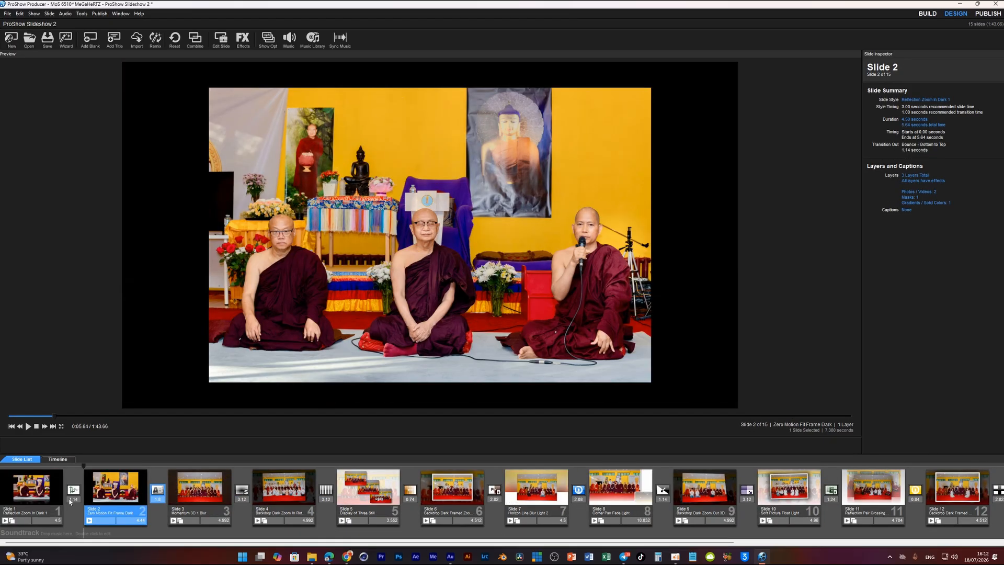
{"action": "key", "text": "space"}
{"action": "key", "text": "space"}
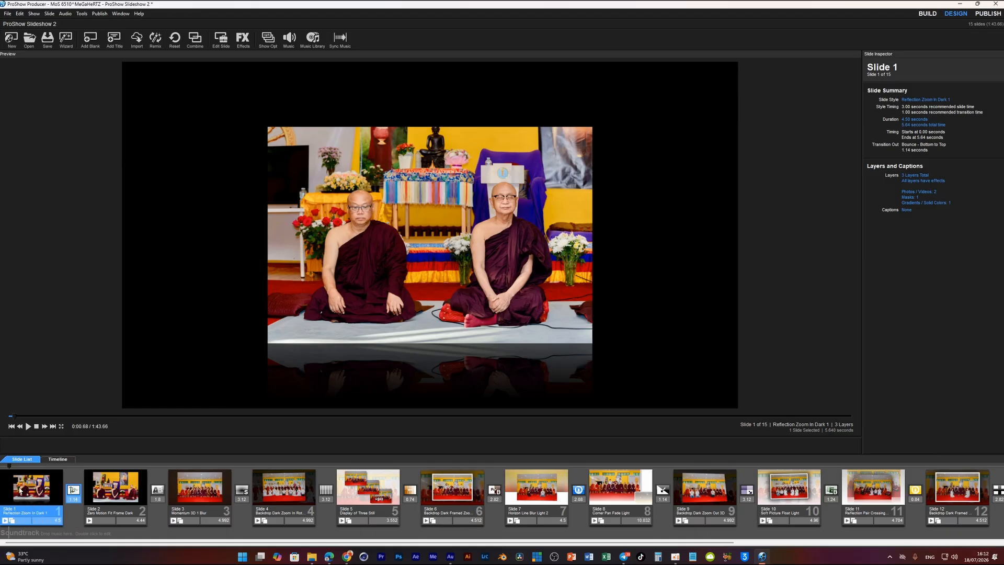
{"action": "key", "text": "space"}
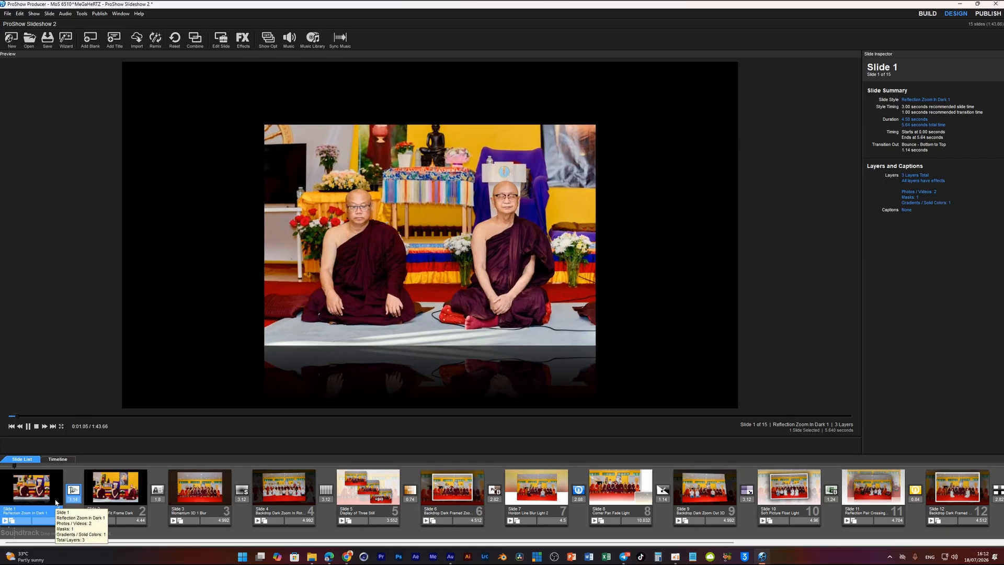
{"action": "key", "text": "space"}
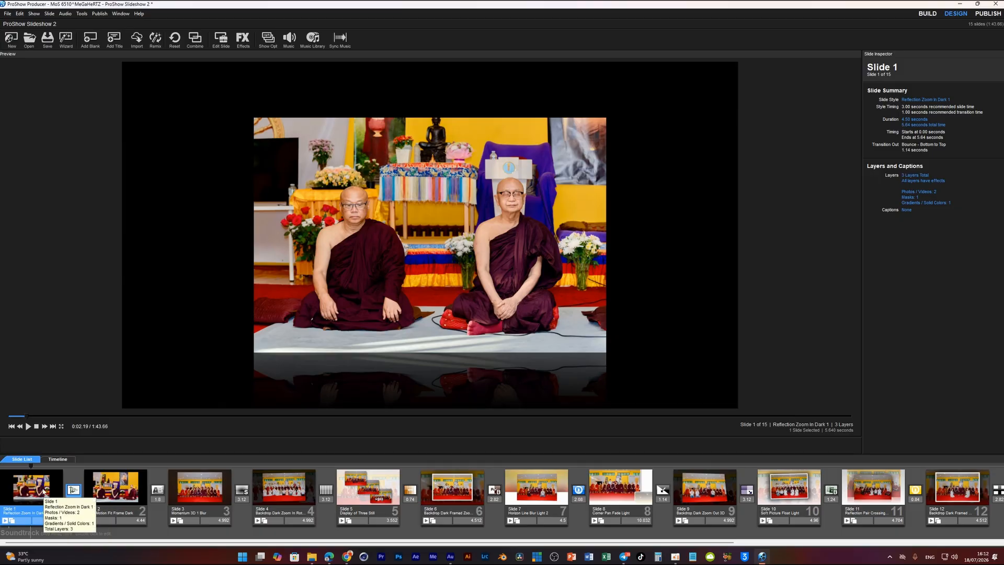
Apply the Themed slide style Portrait Classic Single 2 to slide 1 and save the slide's changes
{"action": "double_click", "coordinate": [40, 491]}
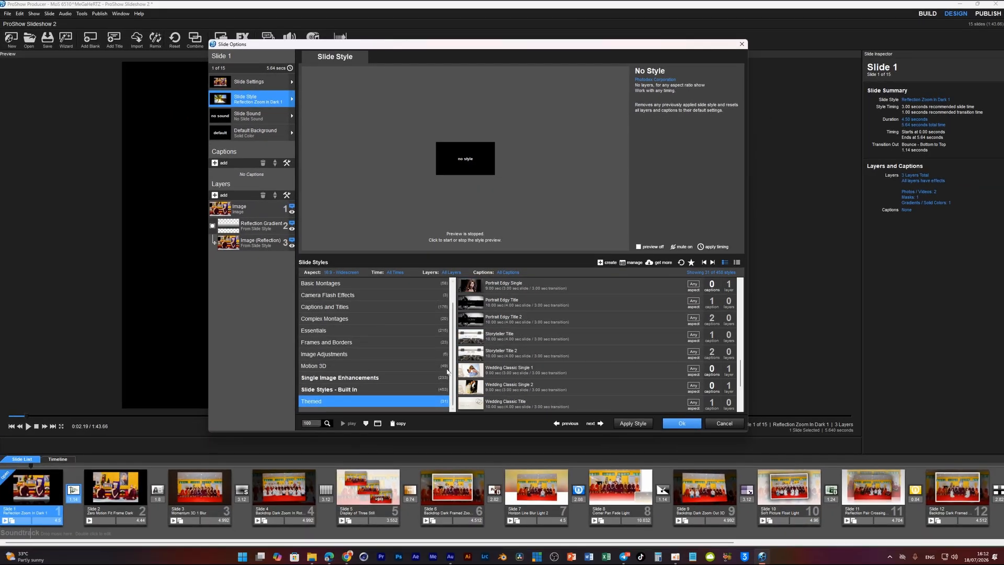
{"action": "scroll", "coordinate": [503, 373], "scroll_direction": "down", "scroll_amount": 3}
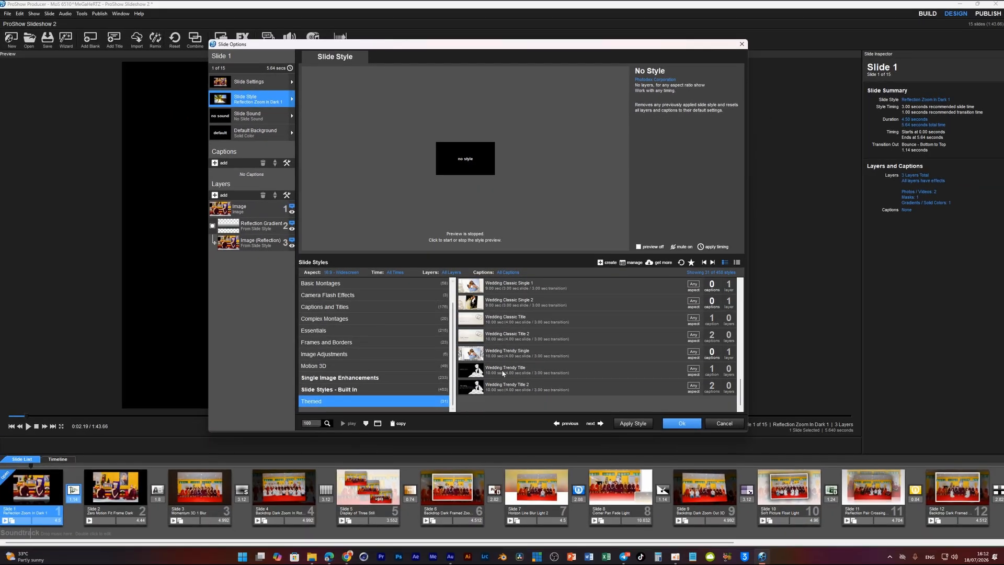
{"action": "scroll", "coordinate": [556, 366], "scroll_direction": "up", "scroll_amount": 3}
{"action": "scroll", "coordinate": [540, 367], "scroll_direction": "down", "scroll_amount": 5}
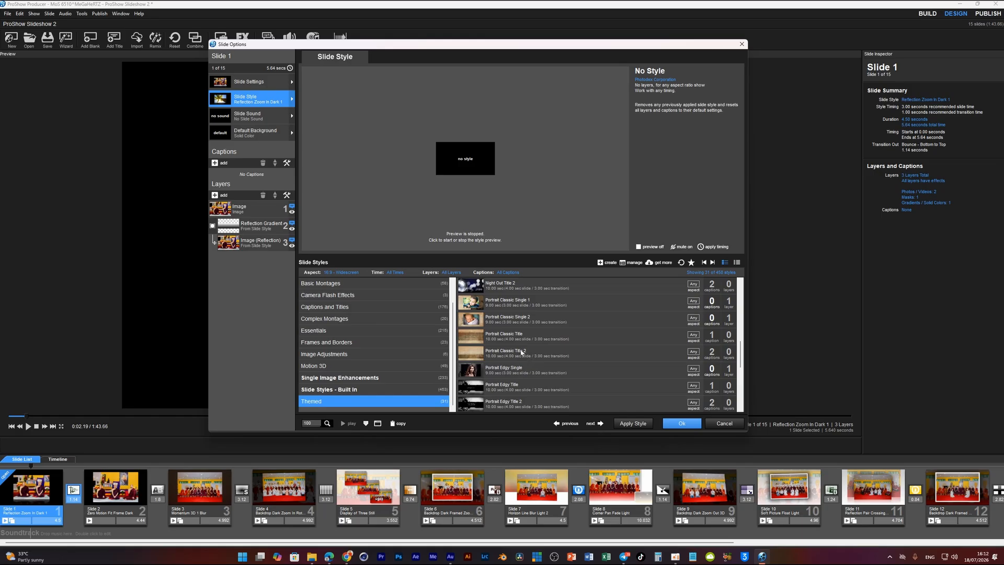
{"action": "left_click", "coordinate": [486, 320]}
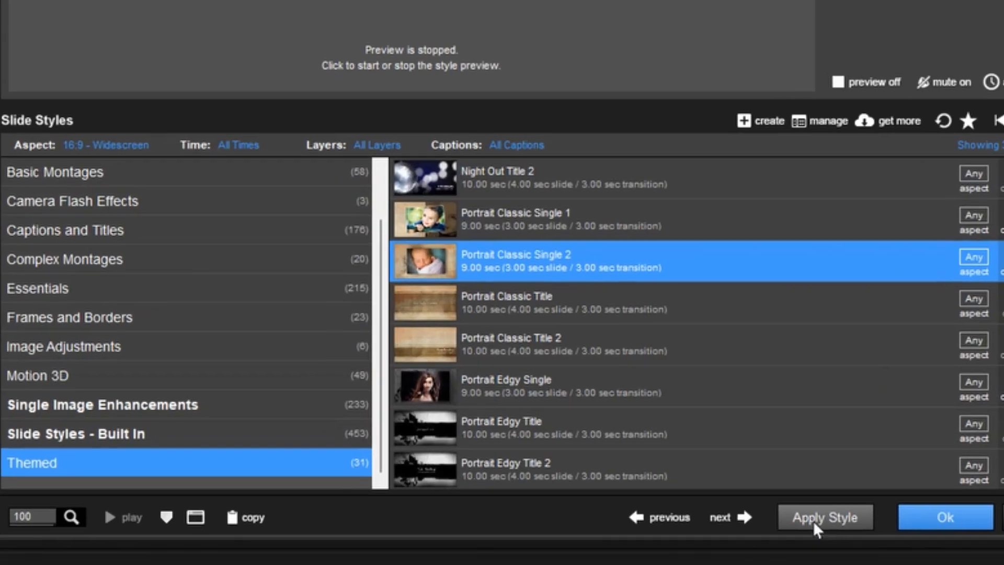
{"action": "left_click", "coordinate": [634, 424]}
{"action": "left_click", "coordinate": [552, 222]}
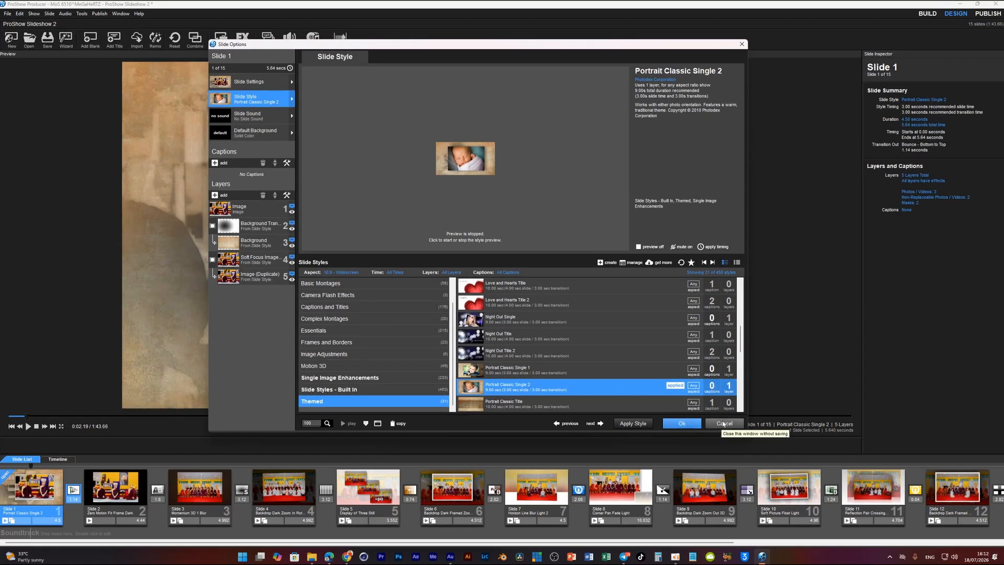
{"action": "left_click", "coordinate": [723, 423]}
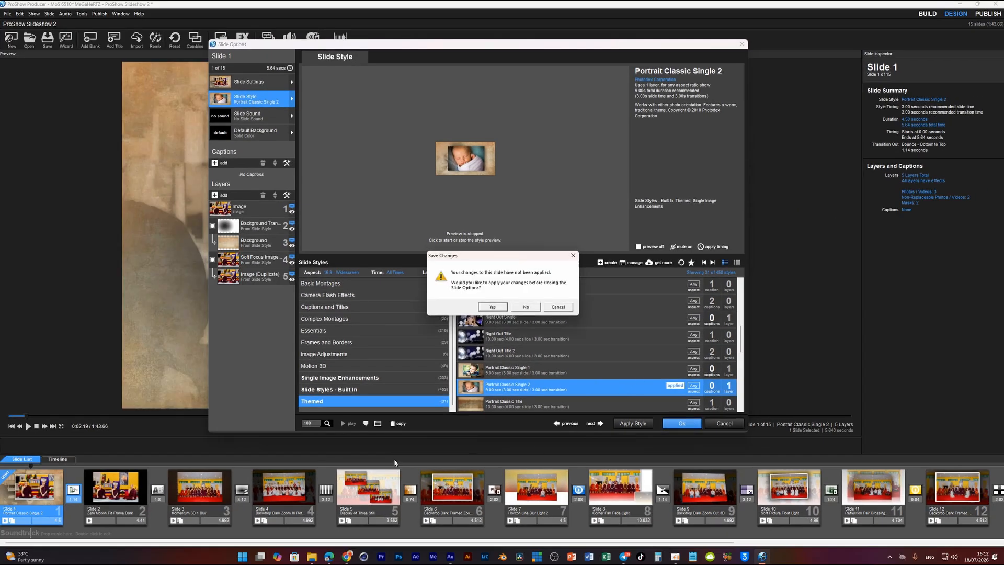
{"action": "left_click", "coordinate": [493, 306]}
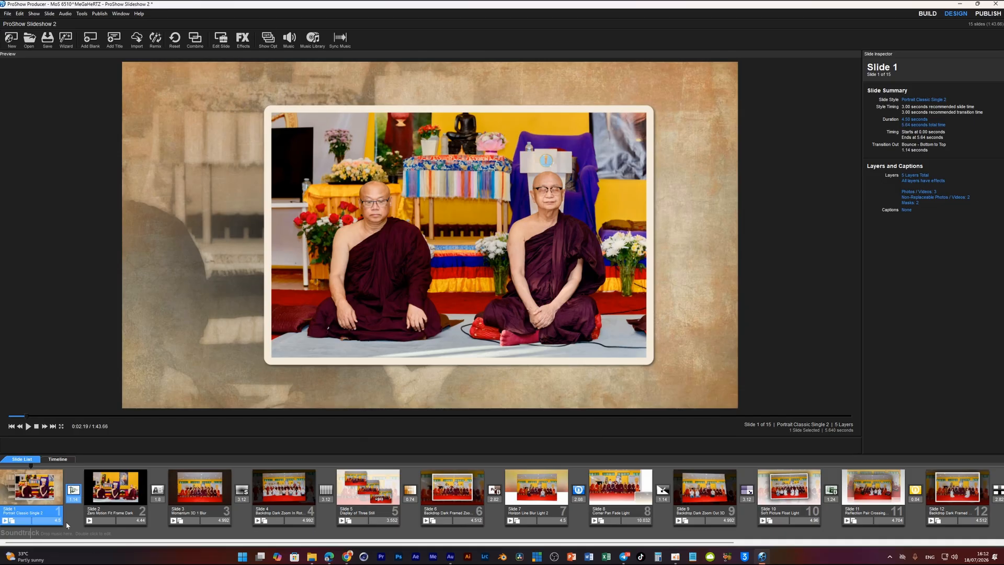
Preview slide 1's transition into slide 2 and replace it with Crossfade (Blend)
{"action": "key", "text": "space"}
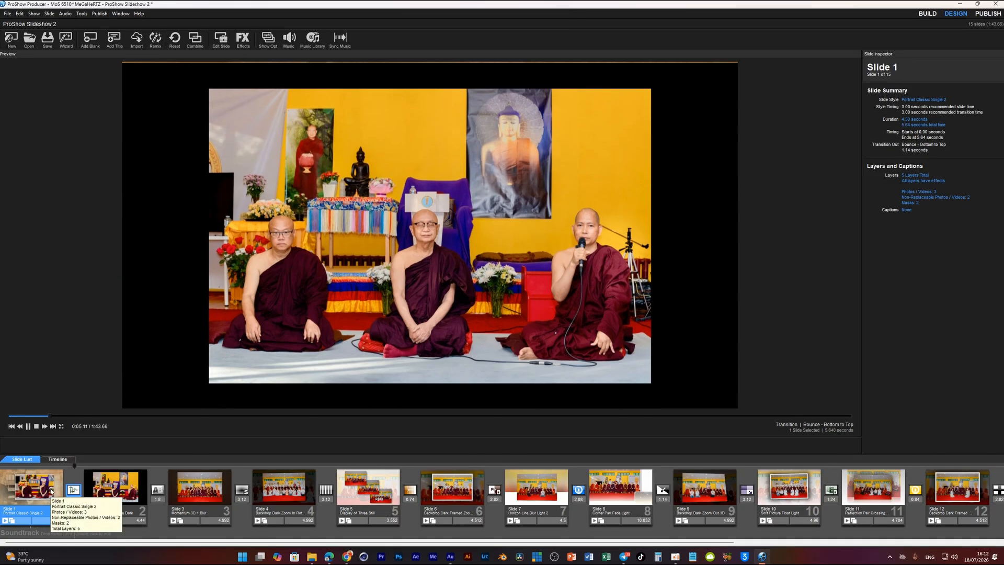
{"action": "left_click", "coordinate": [120, 491]}
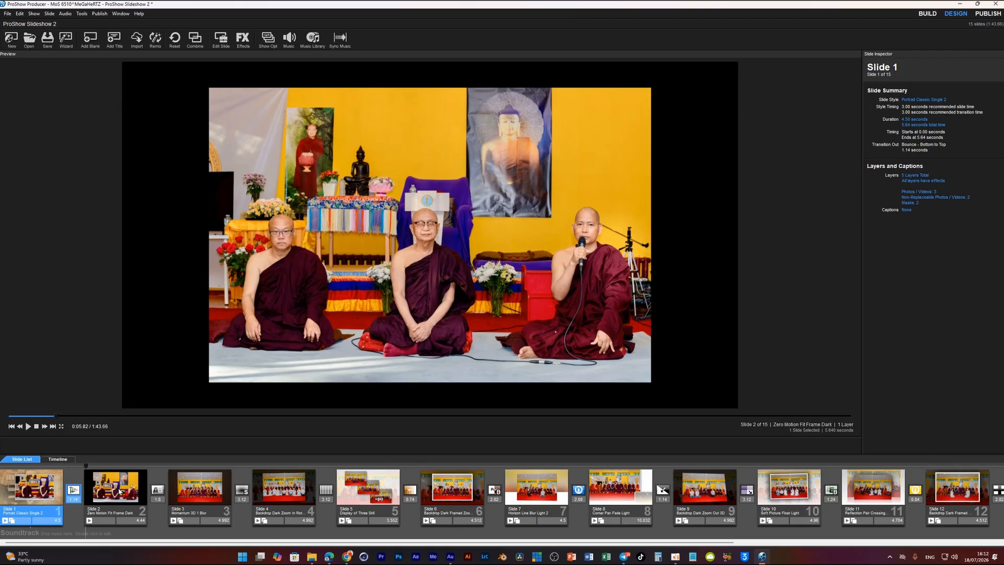
{"action": "double_click", "coordinate": [75, 492]}
{"action": "left_click_drag", "start_coordinate": [168, 266], "coordinate": [645, 228]}
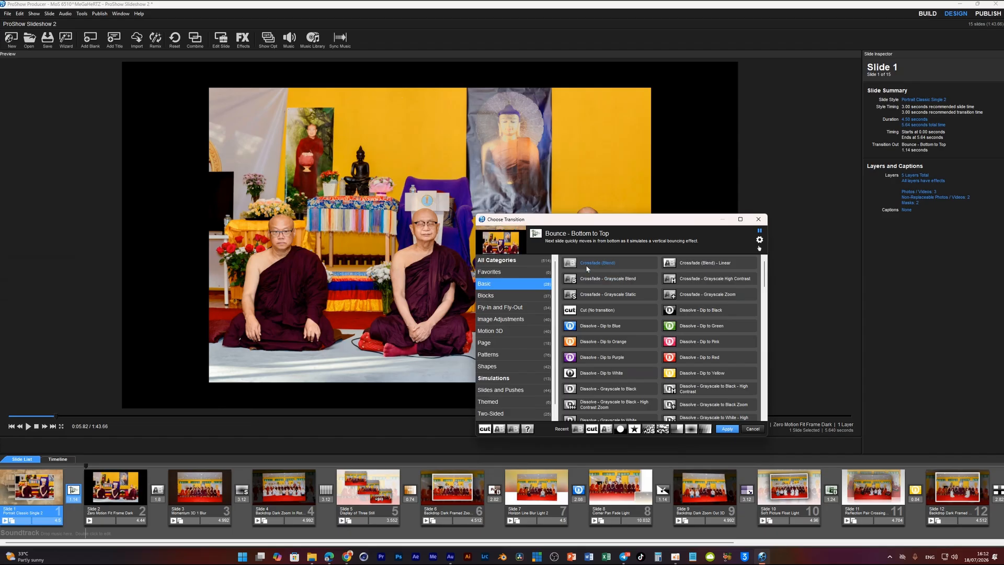
{"action": "left_click", "coordinate": [600, 264]}
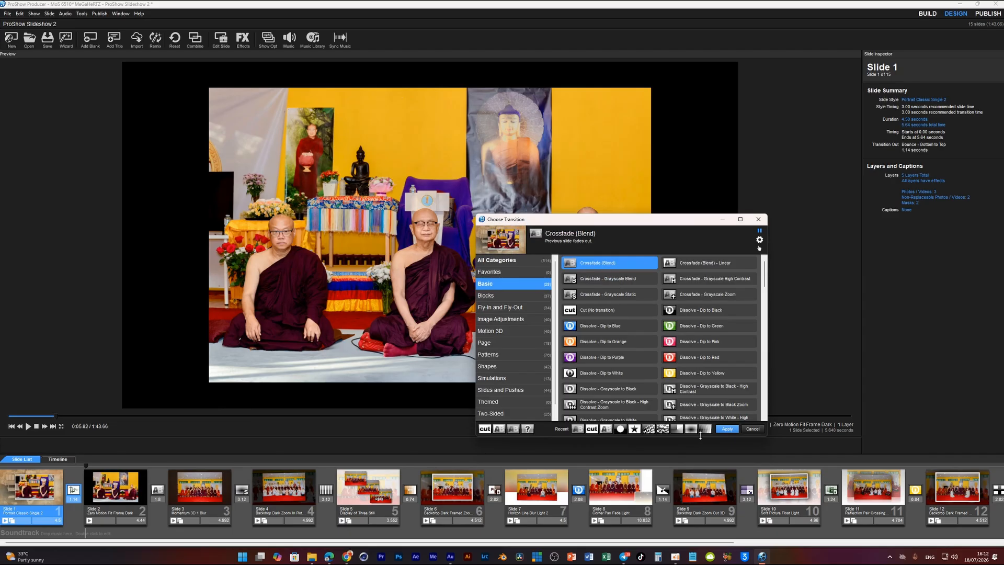
{"action": "left_click", "coordinate": [726, 430]}
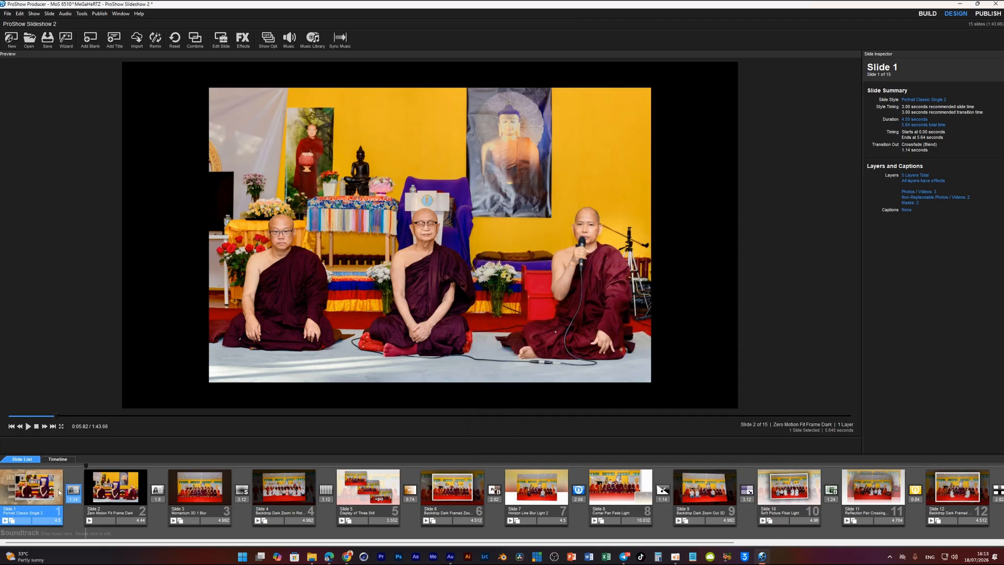
{"action": "key", "text": "space"}
Apply the Themed slide style Portrait Classic Single 1 to slide 2 and accept the slide options
{"action": "left_click", "coordinate": [120, 502]}
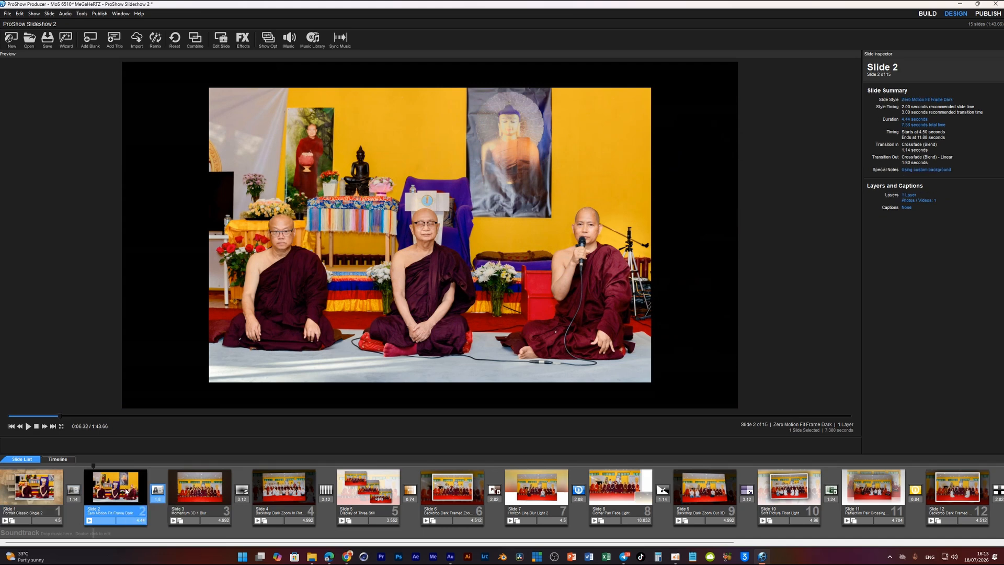
{"action": "double_click", "coordinate": [126, 491]}
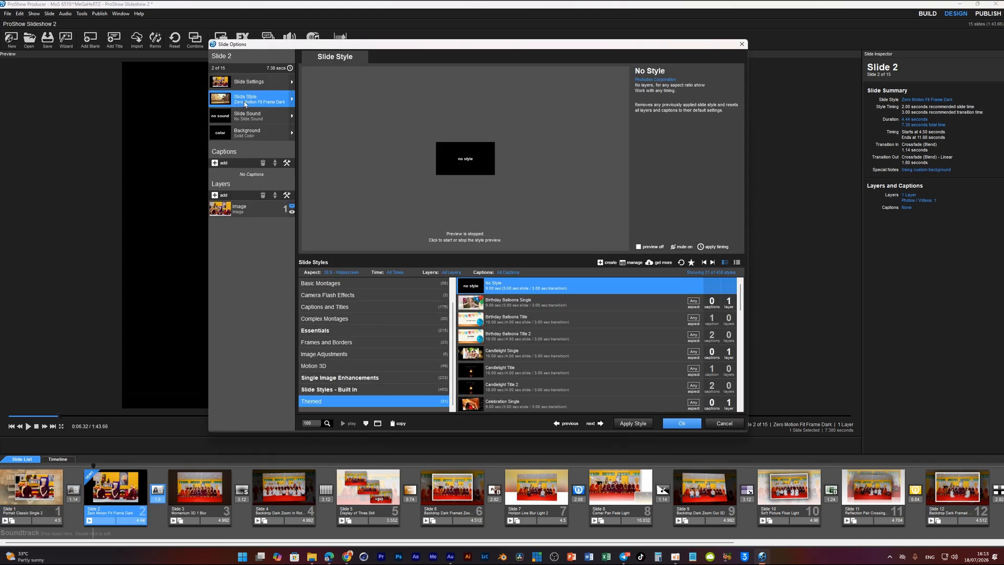
{"action": "scroll", "coordinate": [487, 394], "scroll_direction": "down", "scroll_amount": 8}
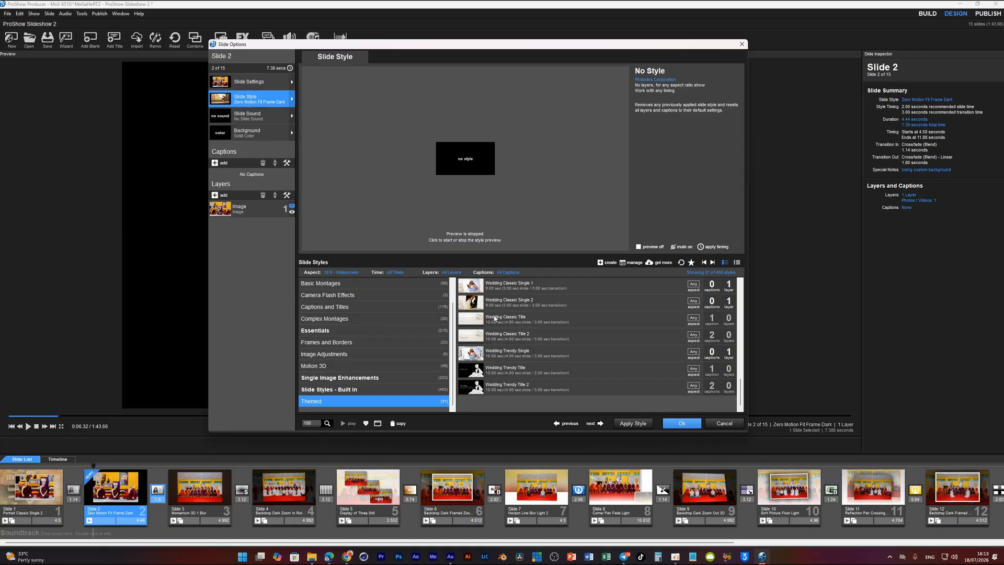
{"action": "scroll", "coordinate": [495, 318], "scroll_direction": "up", "scroll_amount": 3}
{"action": "left_click", "coordinate": [494, 319]}
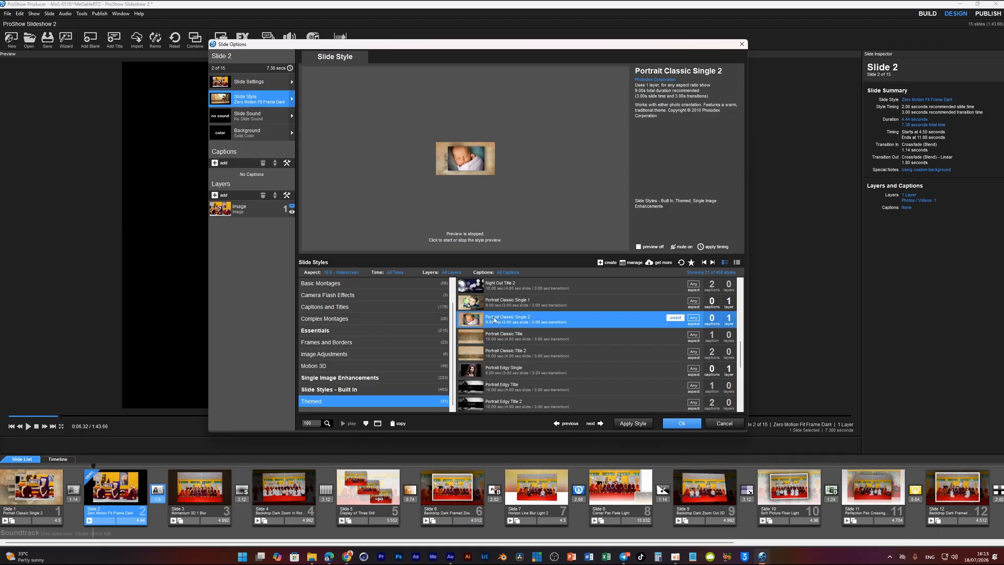
{"action": "left_click", "coordinate": [501, 303]}
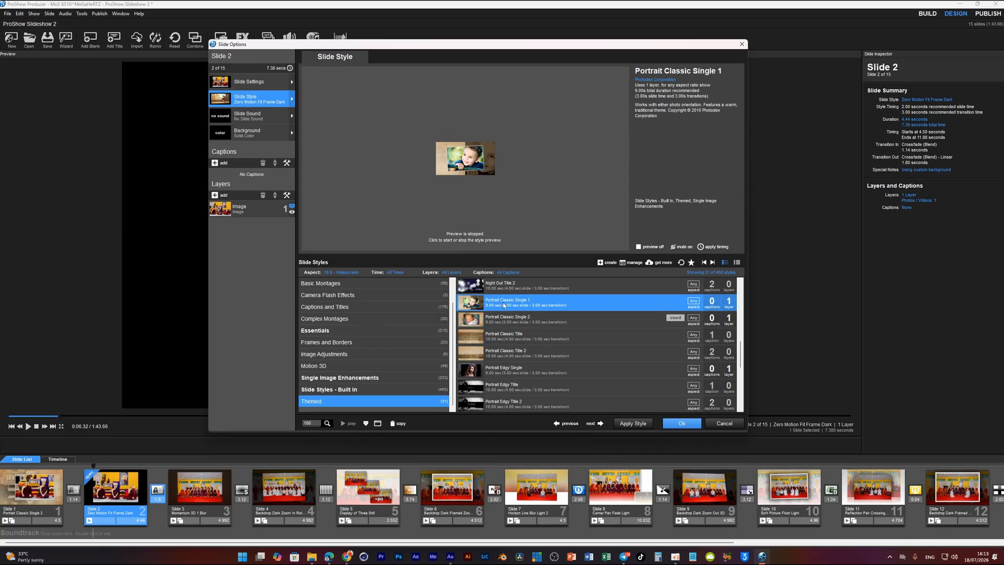
{"action": "left_click", "coordinate": [633, 424]}
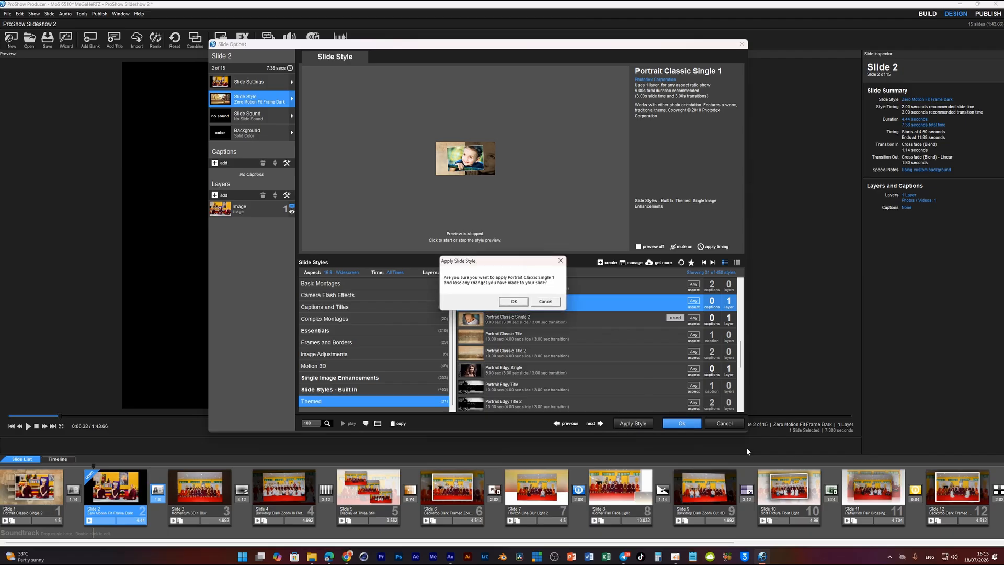
{"action": "left_click", "coordinate": [514, 301]}
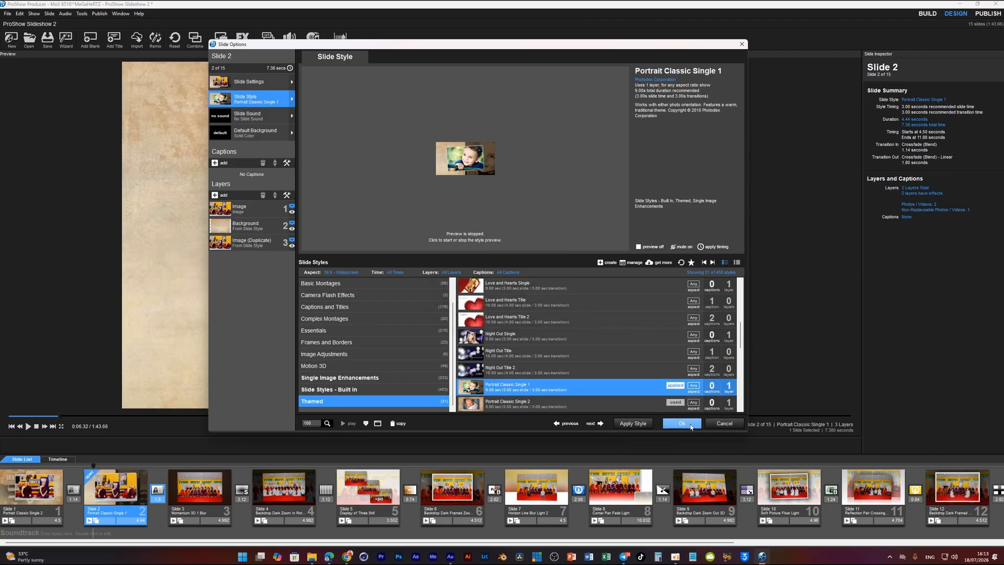
{"action": "left_click", "coordinate": [682, 423]}
Play the show from slide 1 through slide 5 to check the slide styles and transitions
{"action": "left_click", "coordinate": [37, 490]}
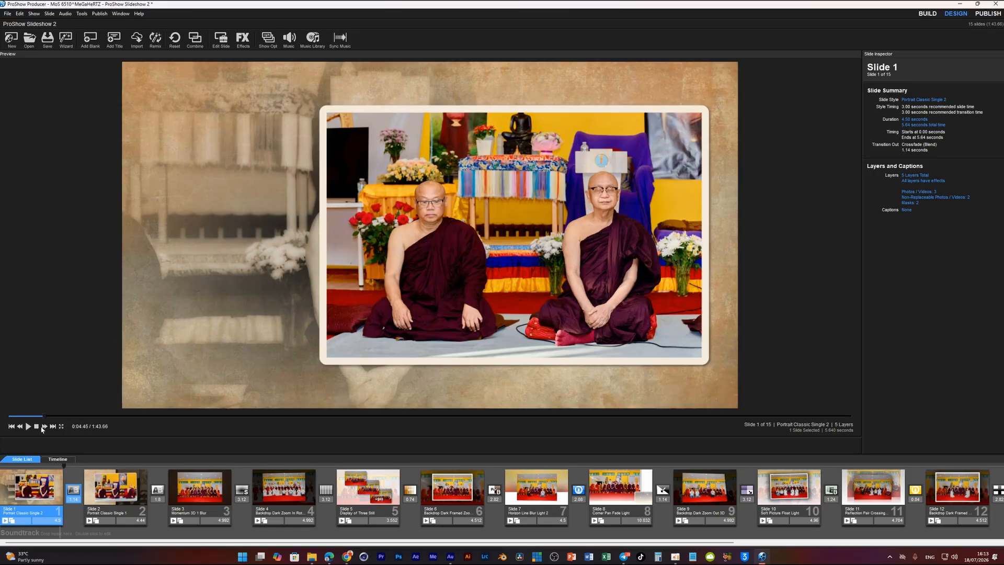
{"action": "key", "text": "space"}
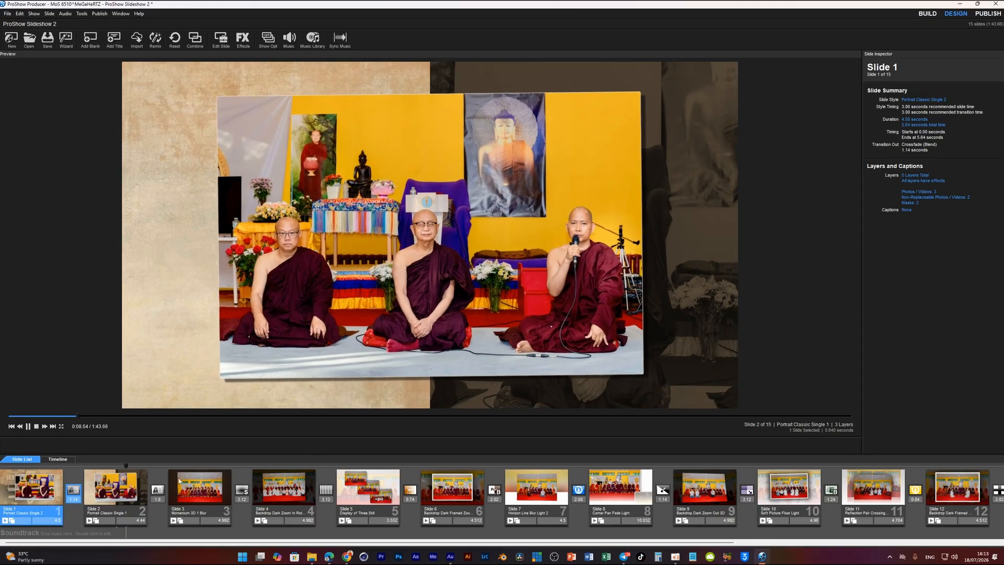
{"action": "key", "text": "space"}
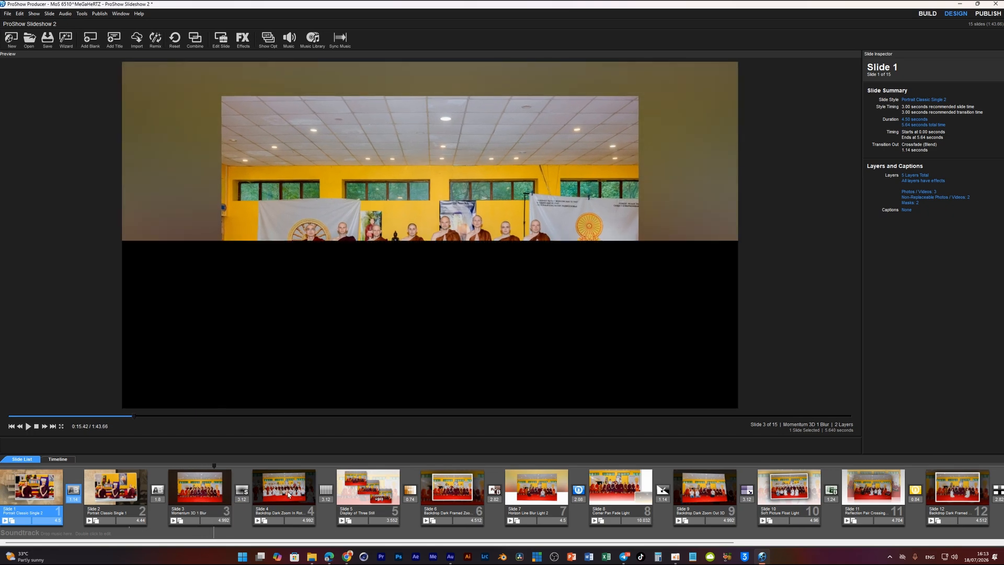
{"action": "left_click", "coordinate": [289, 493]}
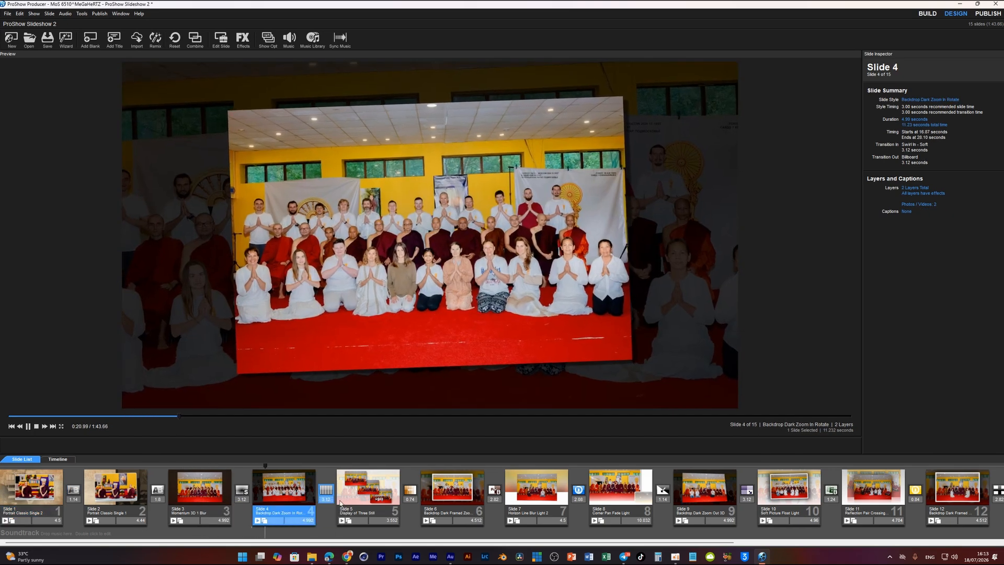
{"action": "left_click_drag", "start_coordinate": [267, 466], "coordinate": [325, 474]}
{"action": "key", "text": "space"}
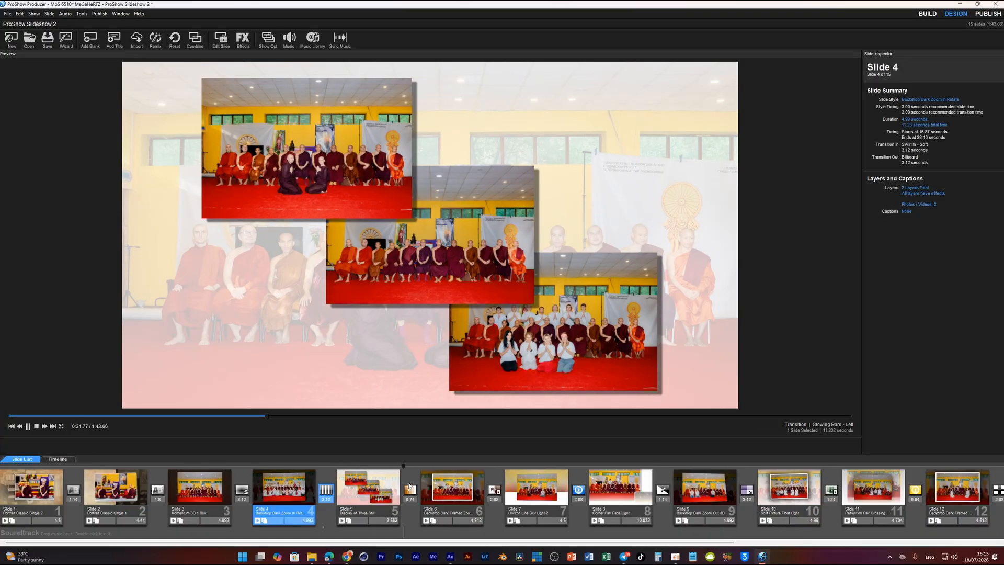
{"action": "key", "text": "space"}
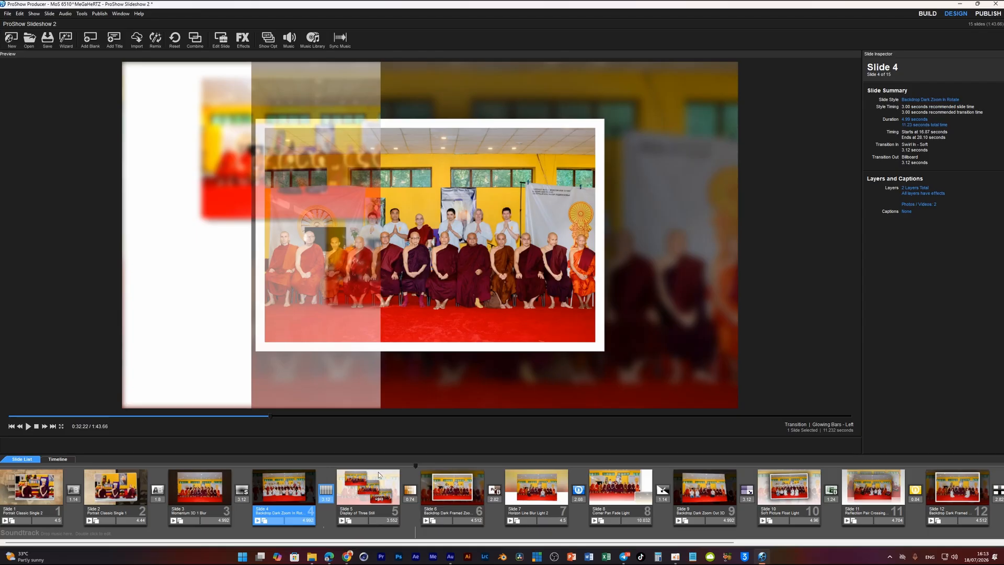
{"action": "left_click", "coordinate": [387, 465]}
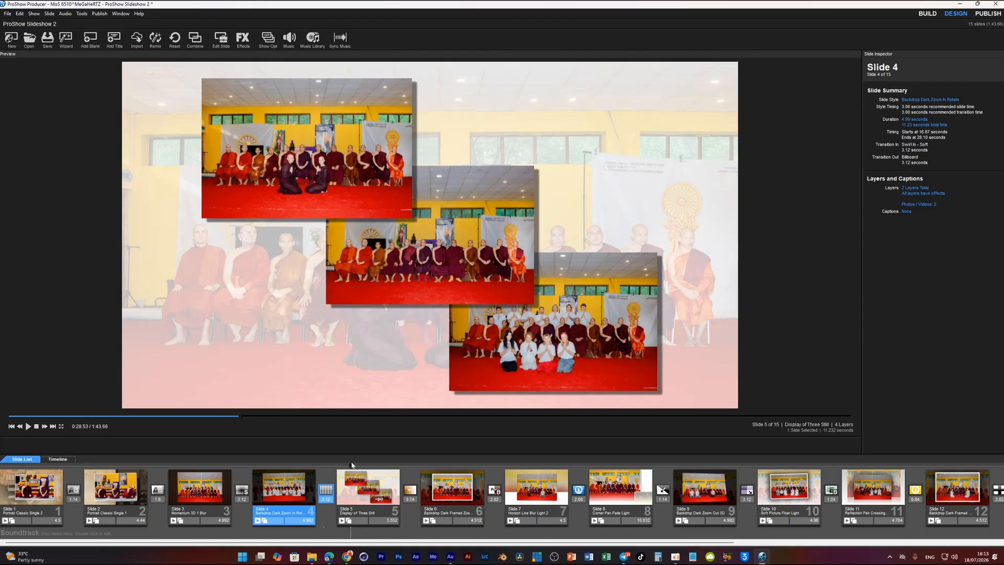
Replace slide 5's style with the Themed style Portrait Classic Single 2 and accept the slide options
{"action": "double_click", "coordinate": [375, 490]}
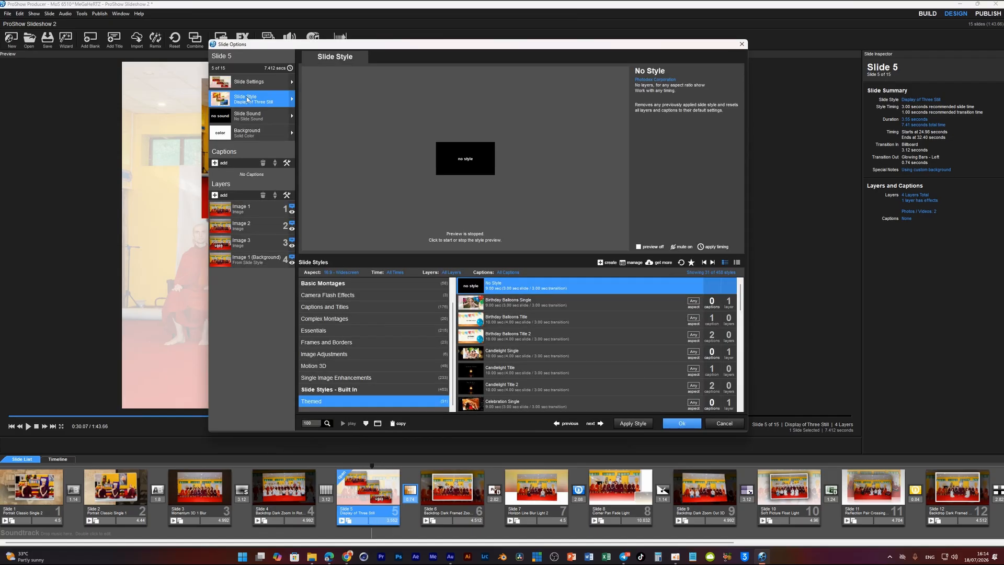
{"action": "scroll", "coordinate": [485, 351], "scroll_direction": "down", "scroll_amount": 8}
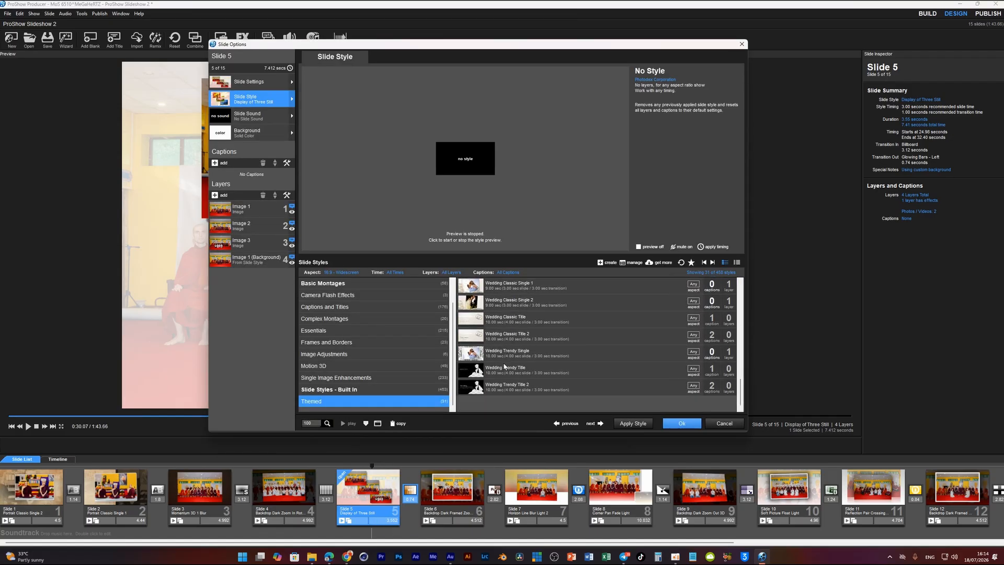
{"action": "scroll", "coordinate": [563, 351], "scroll_direction": "up", "scroll_amount": 3}
{"action": "left_click", "coordinate": [494, 353]}
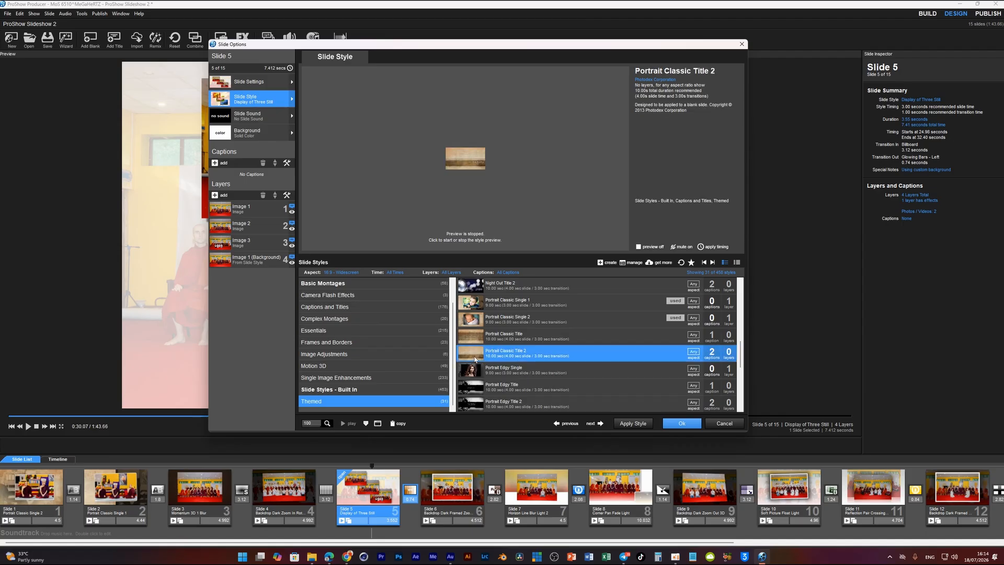
{"action": "key", "text": "Up"}
{"action": "key", "text": "Up"}
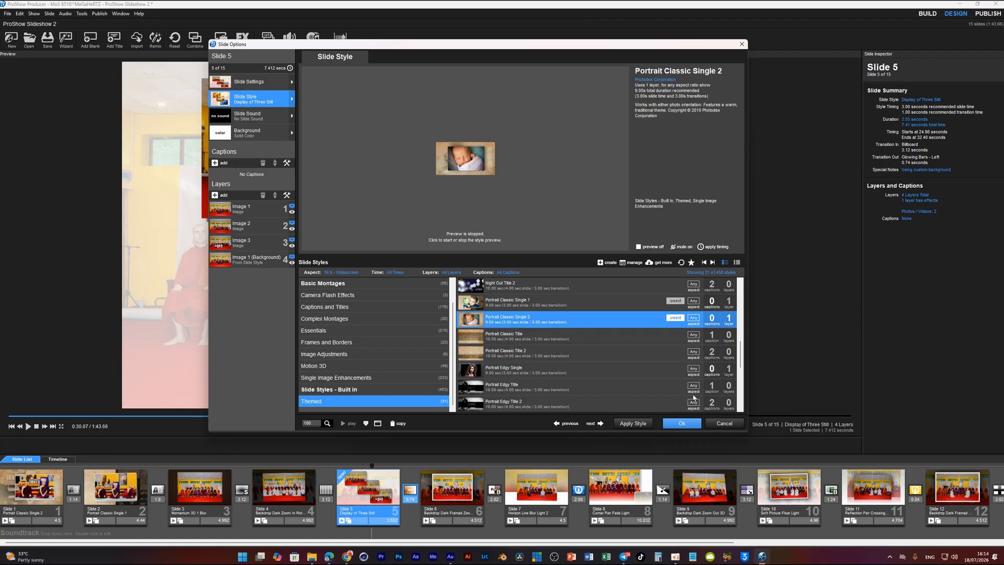
{"action": "left_click", "coordinate": [644, 424]}
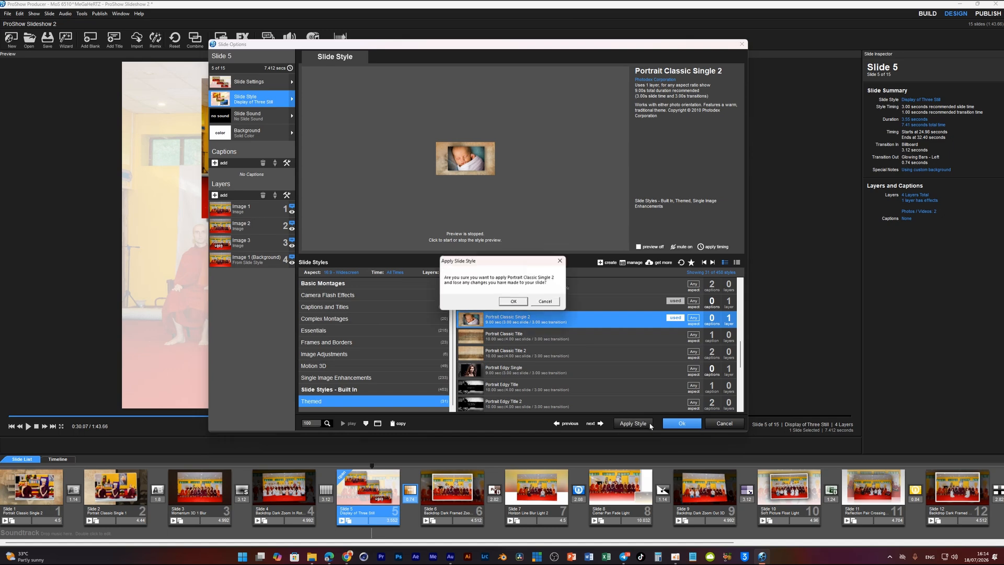
{"action": "left_click", "coordinate": [513, 303]}
{"action": "left_click", "coordinate": [681, 423]}
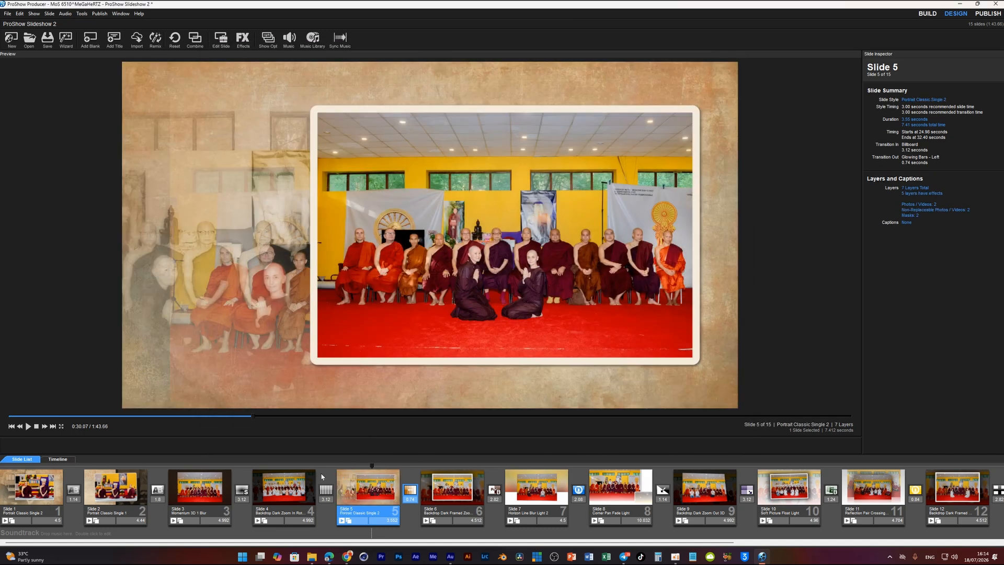
Preview the transition between slides 4 and 5 and replace it with Crossfade (Blend) - Linear
{"action": "left_click", "coordinate": [303, 489]}
{"action": "key", "text": "space"}
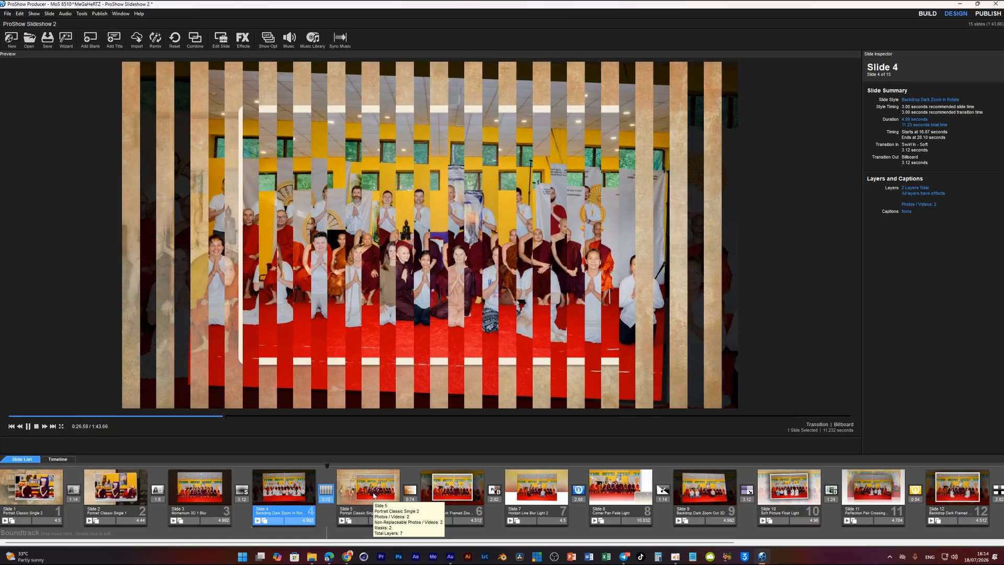
{"action": "double_click", "coordinate": [325, 490]}
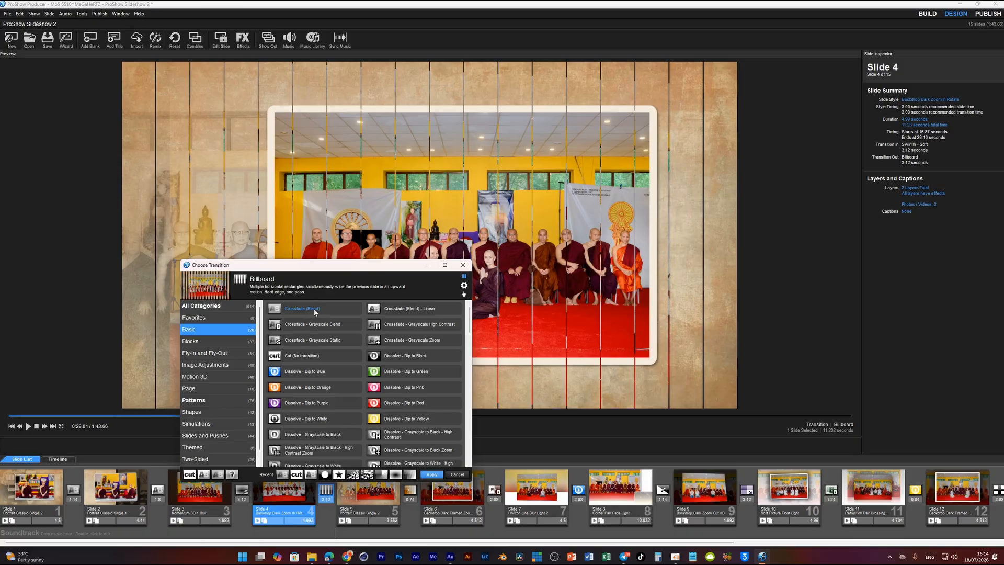
{"action": "left_click", "coordinate": [432, 474]}
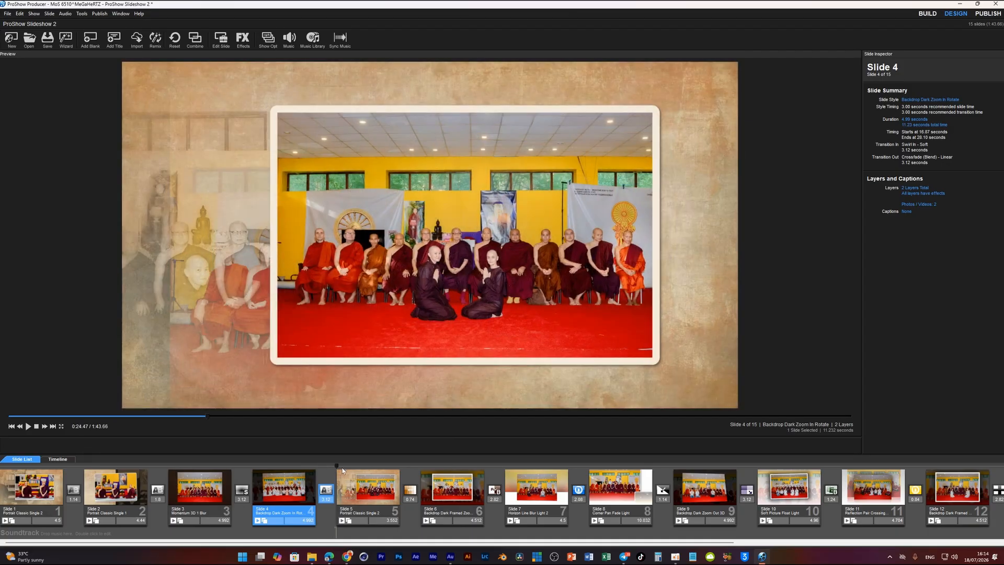
Preview slides 5 to 7 and replace the transition between slides 6 and 7 with Crossfade - Grayscale Zoom
{"action": "left_click_drag", "start_coordinate": [342, 468], "coordinate": [475, 481]}
{"action": "key", "text": "space"}
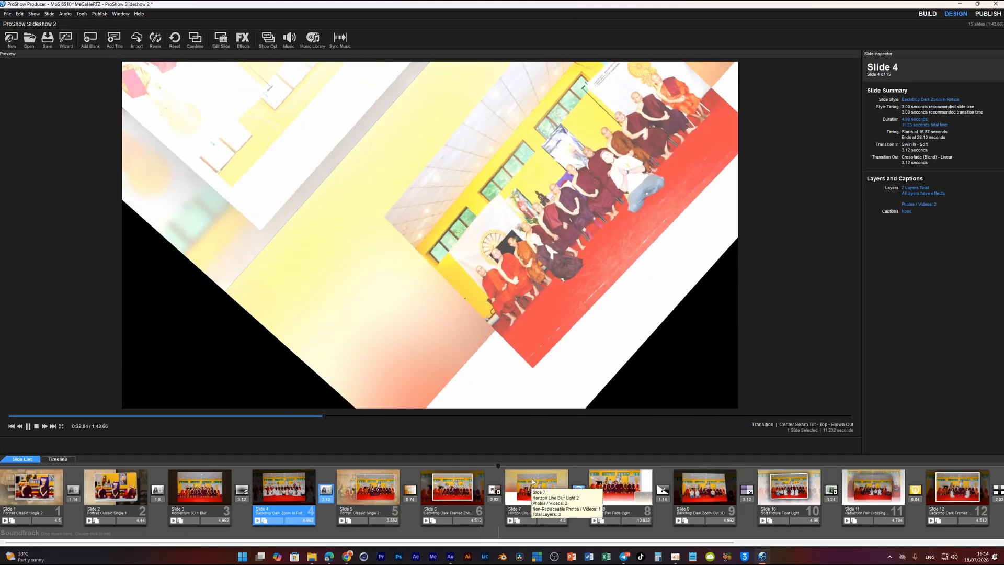
{"action": "key", "text": "space"}
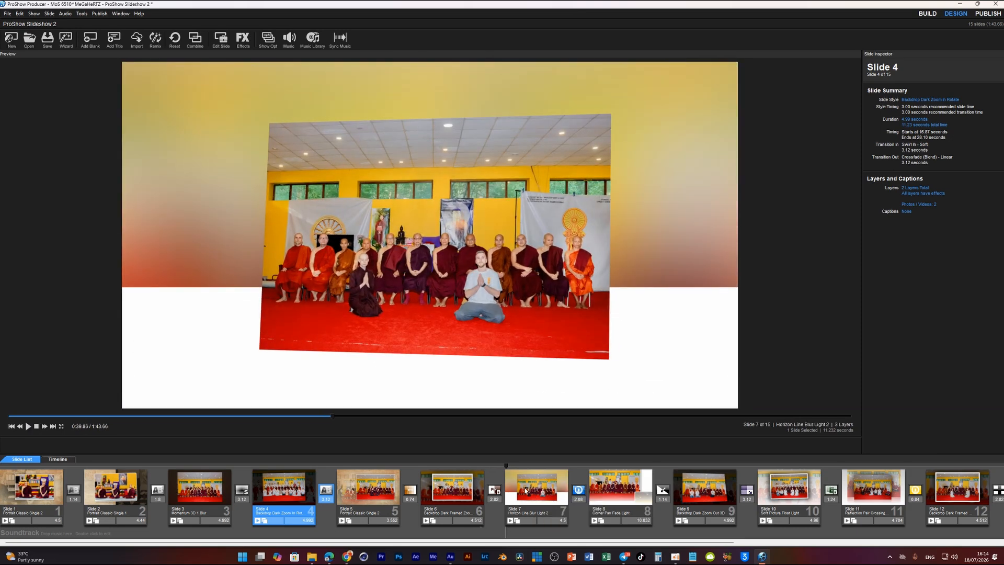
{"action": "left_click", "coordinate": [496, 492]}
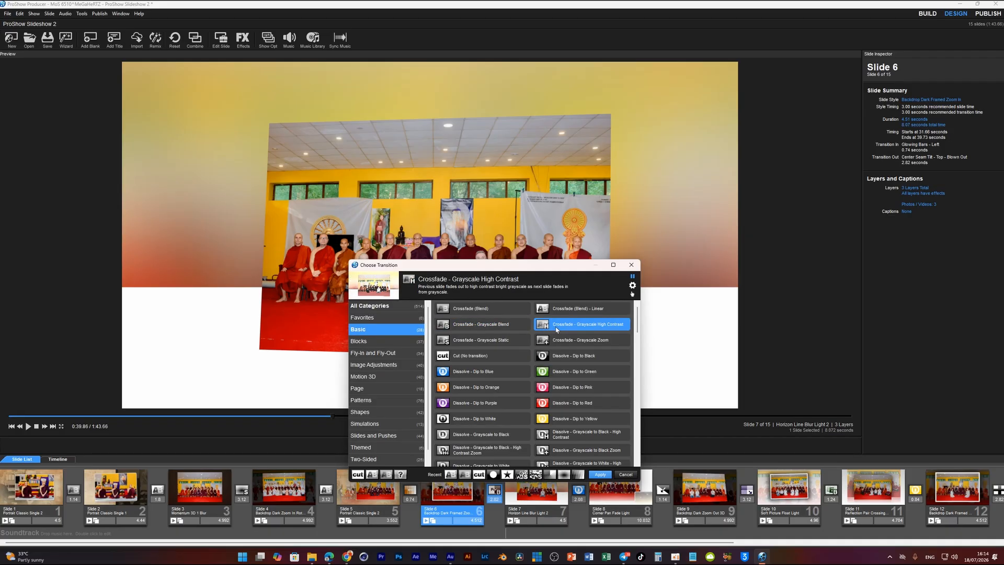
{"action": "left_click", "coordinate": [551, 341]}
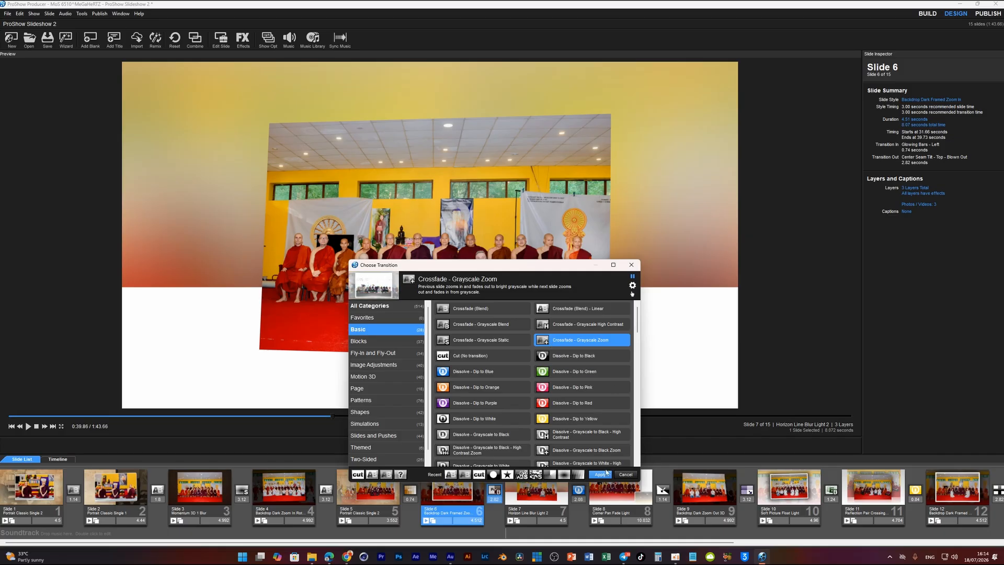
{"action": "left_click", "coordinate": [600, 474]}
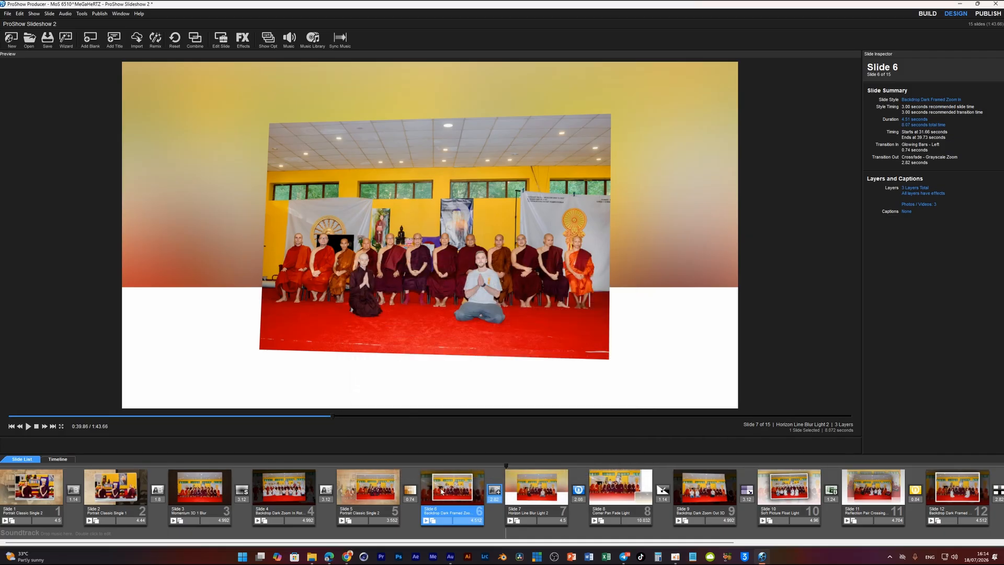
Try the built-in slide style Momentum 3D 2 Blur on slide 7, accept the slide options and preview the slide
{"action": "left_click_drag", "start_coordinate": [497, 465], "coordinate": [540, 471]}
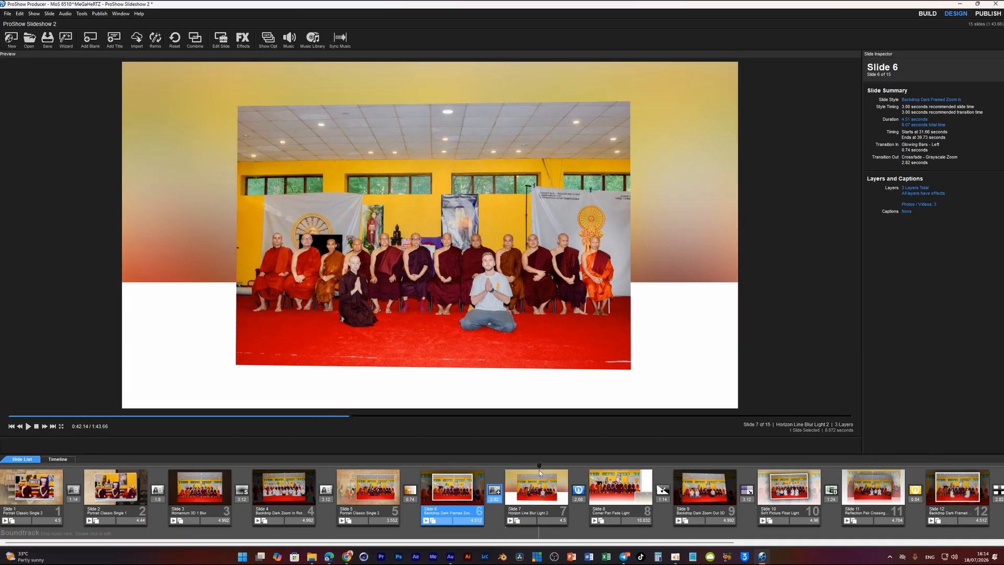
{"action": "left_click", "coordinate": [544, 492]}
{"action": "double_click", "coordinate": [544, 492]}
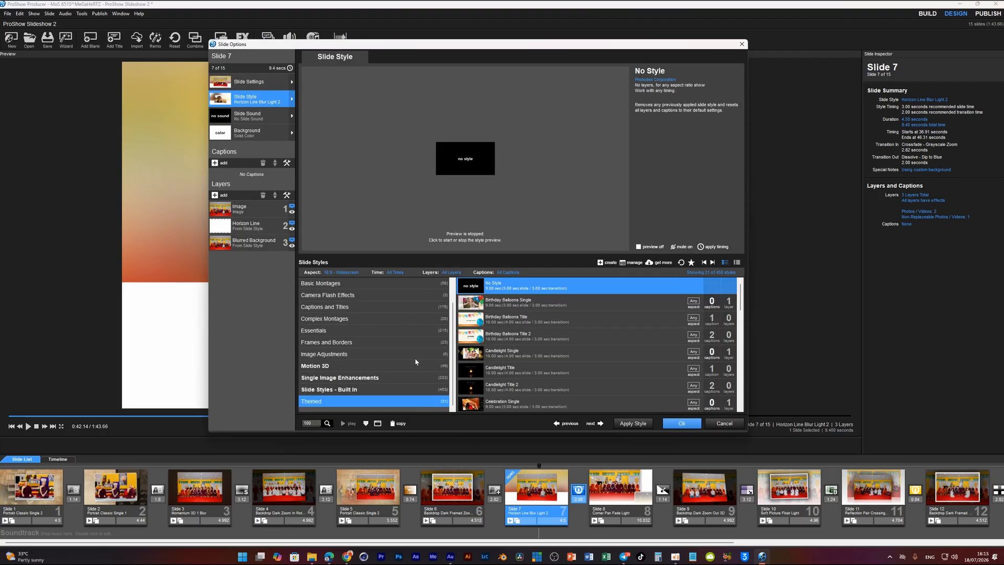
{"action": "scroll", "coordinate": [510, 367], "scroll_direction": "down", "scroll_amount": 8}
{"action": "scroll", "coordinate": [519, 371], "scroll_direction": "up", "scroll_amount": 8}
{"action": "left_click", "coordinate": [337, 389]}
{"action": "scroll", "coordinate": [512, 377], "scroll_direction": "down", "scroll_amount": 8}
{"action": "scroll", "coordinate": [506, 368], "scroll_direction": "down", "scroll_amount": 5}
{"action": "left_click", "coordinate": [499, 388]}
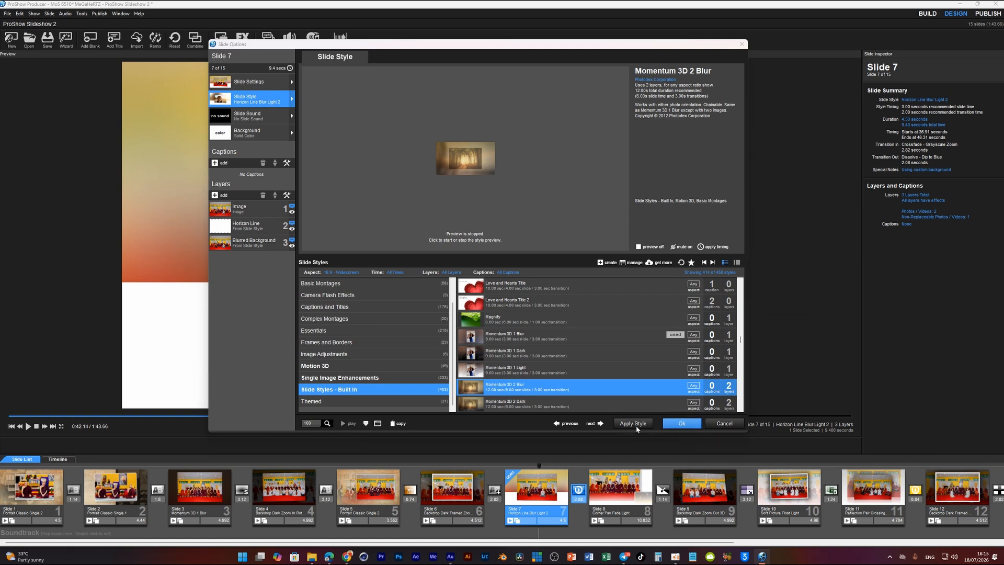
{"action": "left_click", "coordinate": [681, 422]}
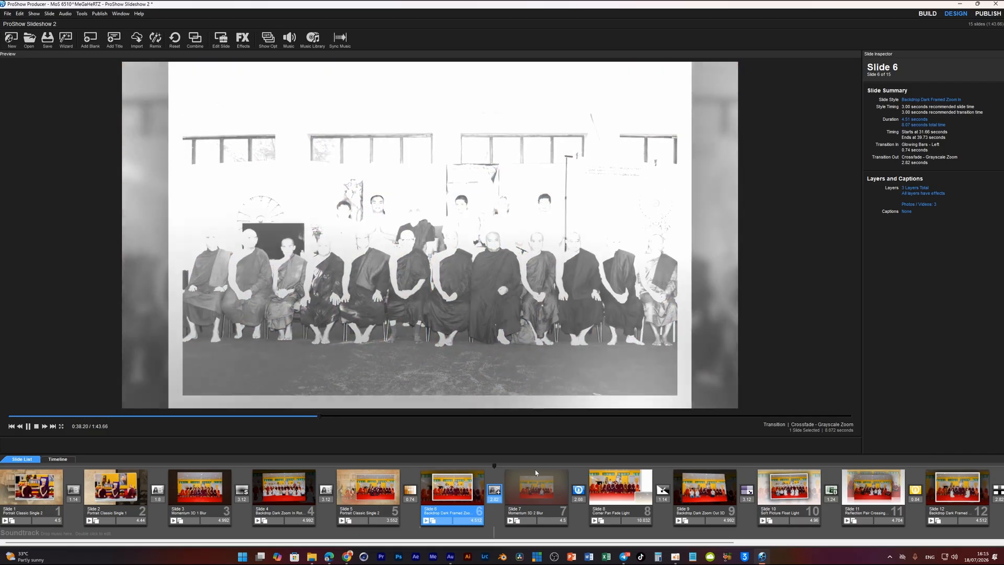
{"action": "left_click_drag", "start_coordinate": [495, 466], "coordinate": [531, 470]}
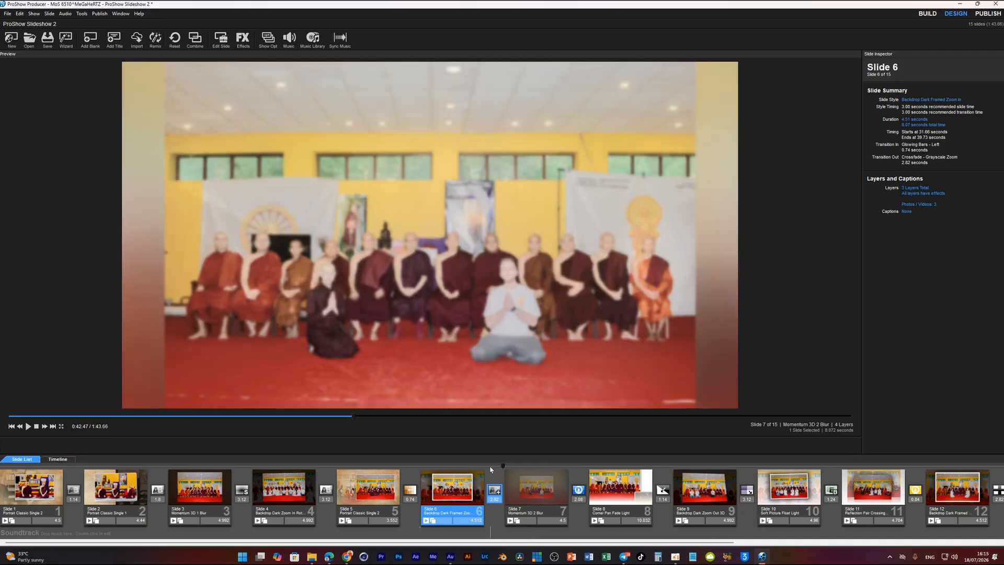
Replace slide 7's style with the Themed style Portrait Classic Single 1 and accept the slide options
{"action": "left_click", "coordinate": [532, 494]}
{"action": "double_click", "coordinate": [532, 490]}
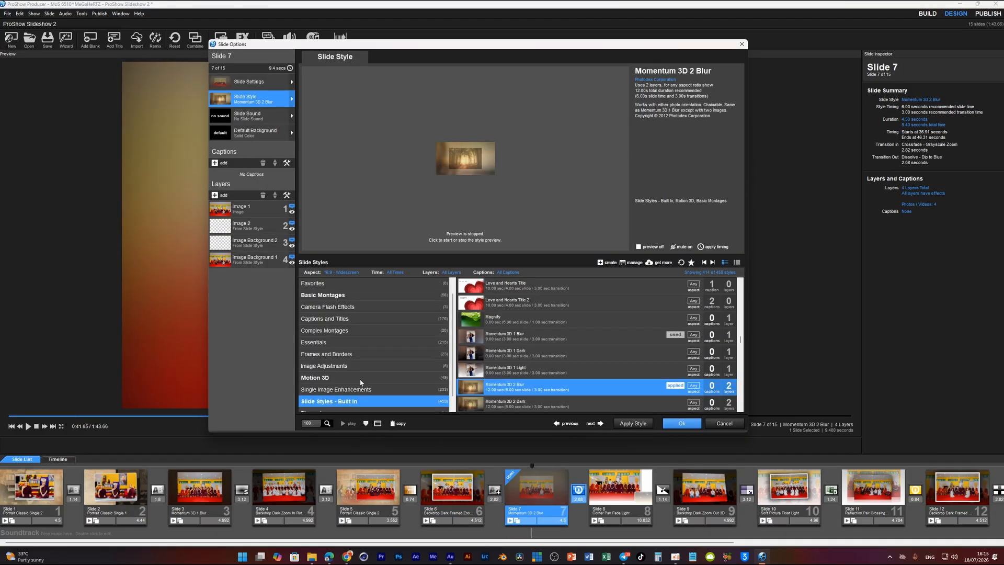
{"action": "scroll", "coordinate": [487, 374], "scroll_direction": "down", "scroll_amount": 5}
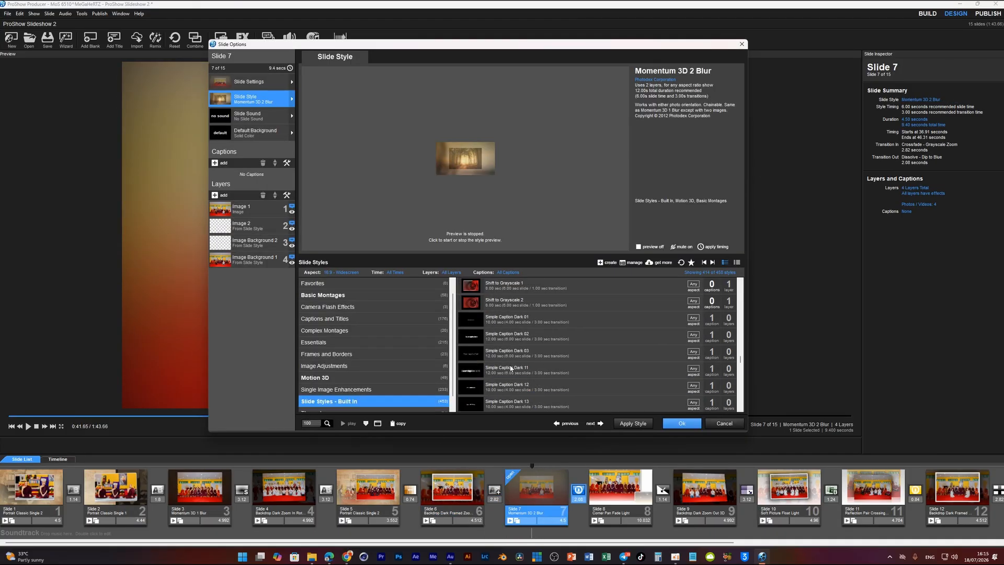
{"action": "scroll", "coordinate": [385, 378], "scroll_direction": "down", "scroll_amount": 2}
{"action": "left_click", "coordinate": [363, 402]}
{"action": "scroll", "coordinate": [505, 370], "scroll_direction": "down", "scroll_amount": 3}
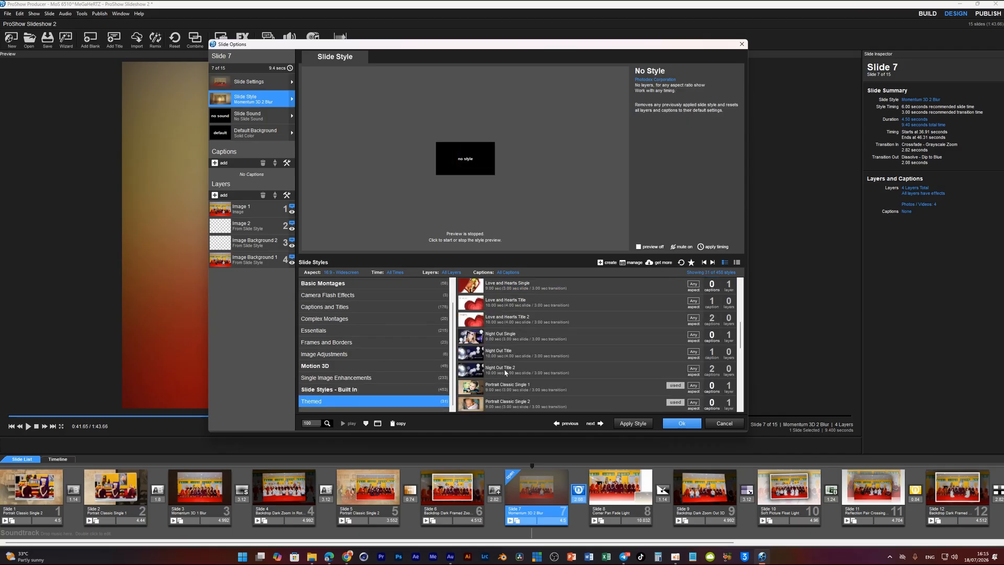
{"action": "scroll", "coordinate": [494, 344], "scroll_direction": "up", "scroll_amount": 3}
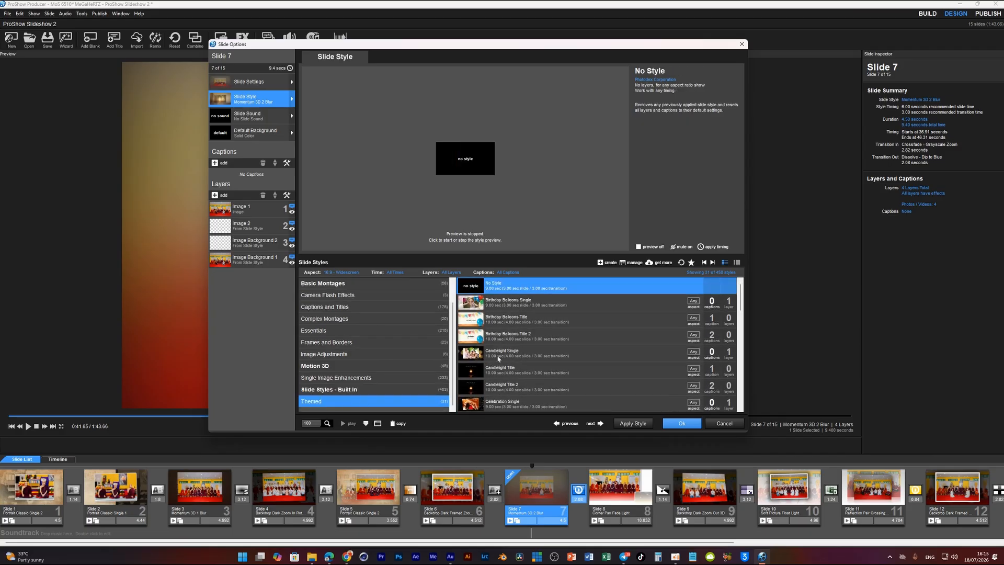
{"action": "scroll", "coordinate": [503, 348], "scroll_direction": "up", "scroll_amount": 3}
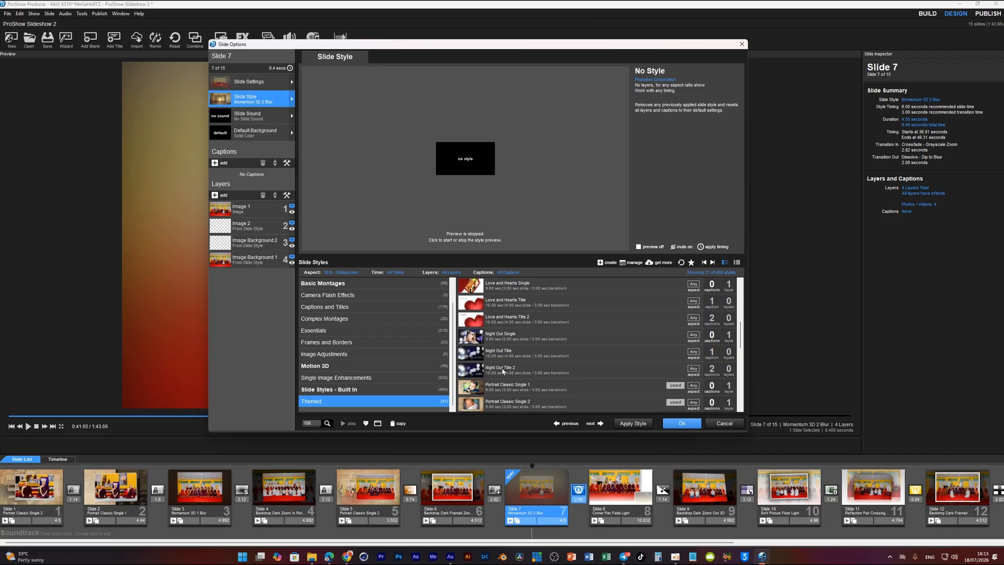
{"action": "left_click", "coordinate": [497, 390]}
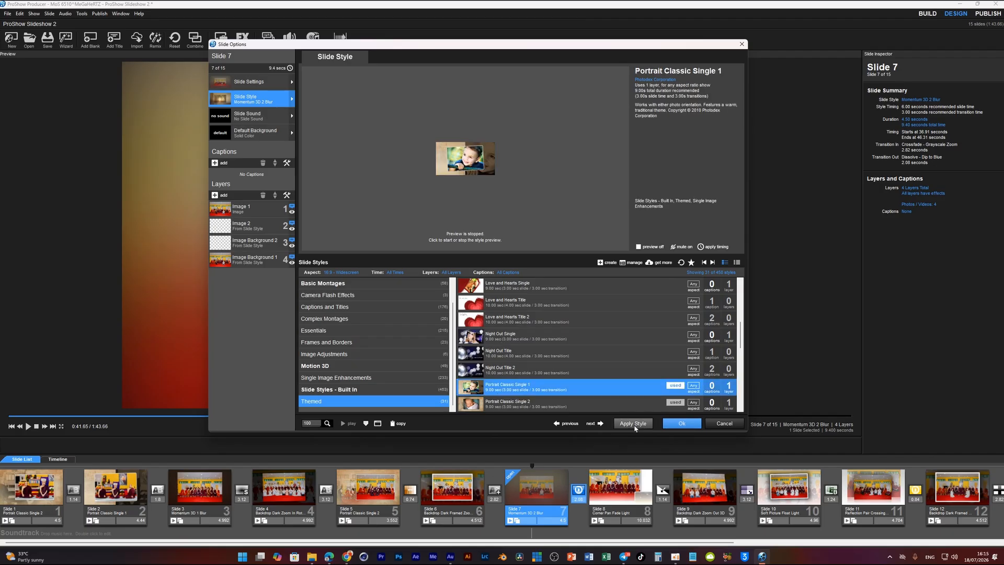
{"action": "left_click", "coordinate": [518, 303]}
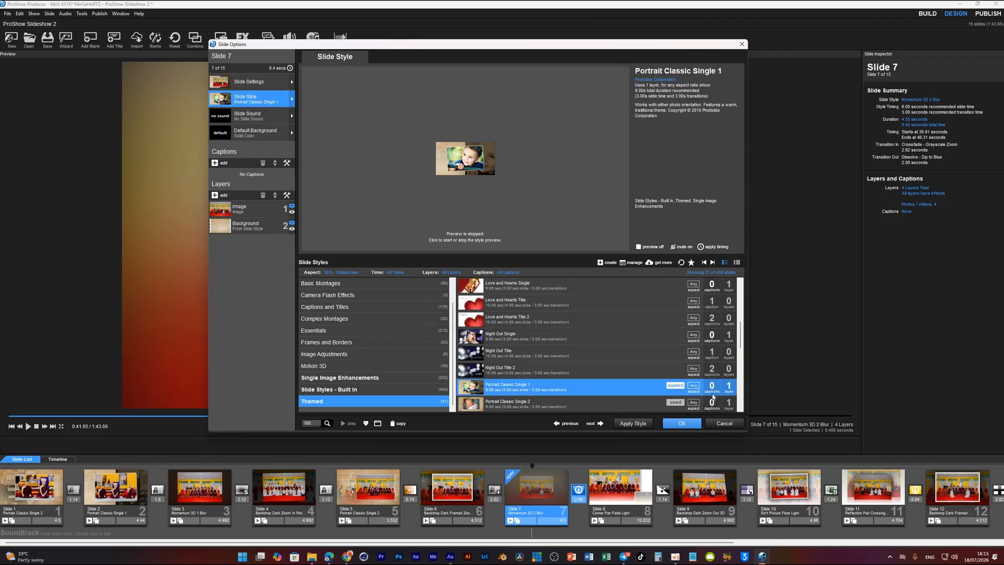
{"action": "left_click", "coordinate": [681, 423]}
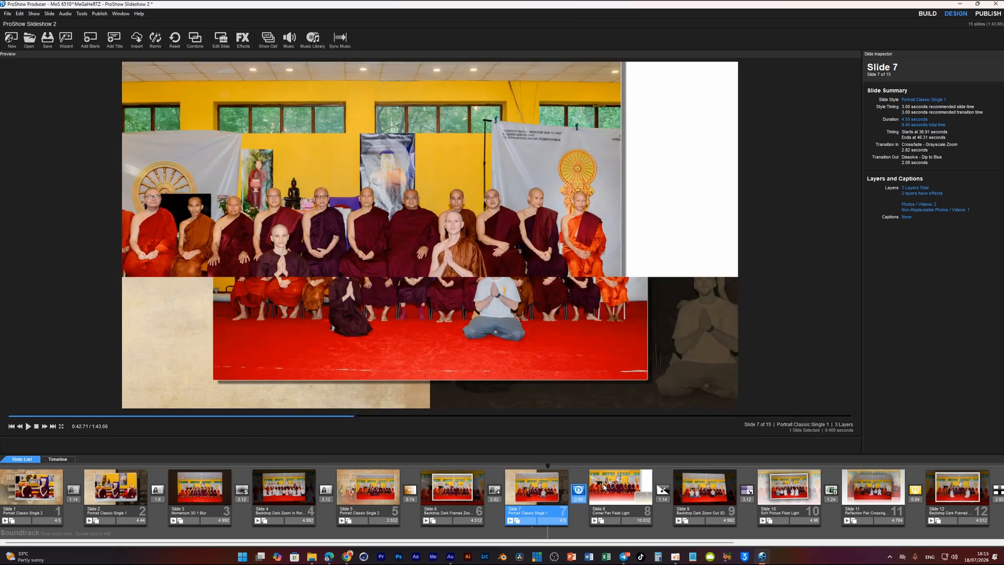
Preview slides 8 to 10 and replace the transition between slides 10 and 11 with Crossfade - Grayscale Blend
{"action": "left_click", "coordinate": [604, 487]}
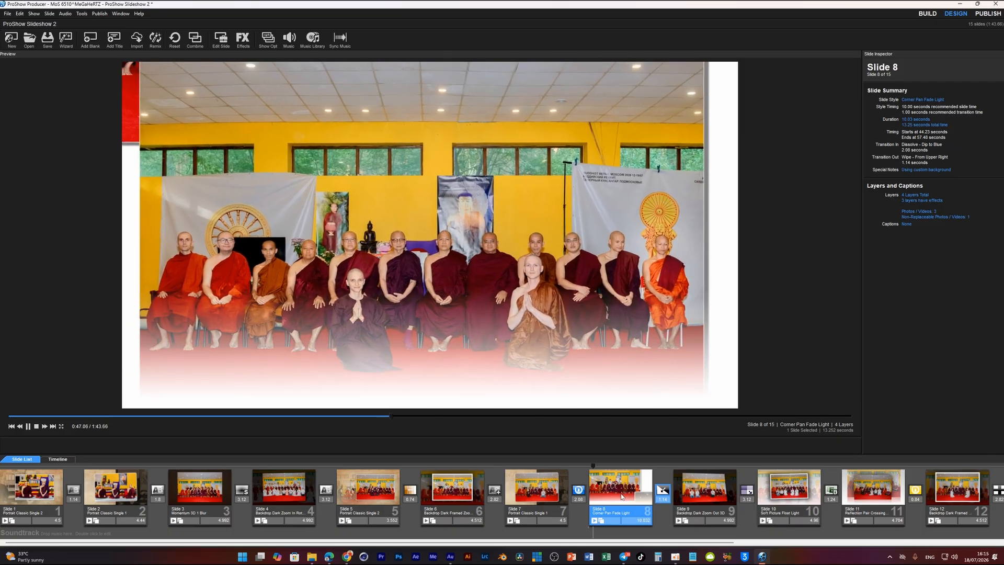
{"action": "key", "text": "space"}
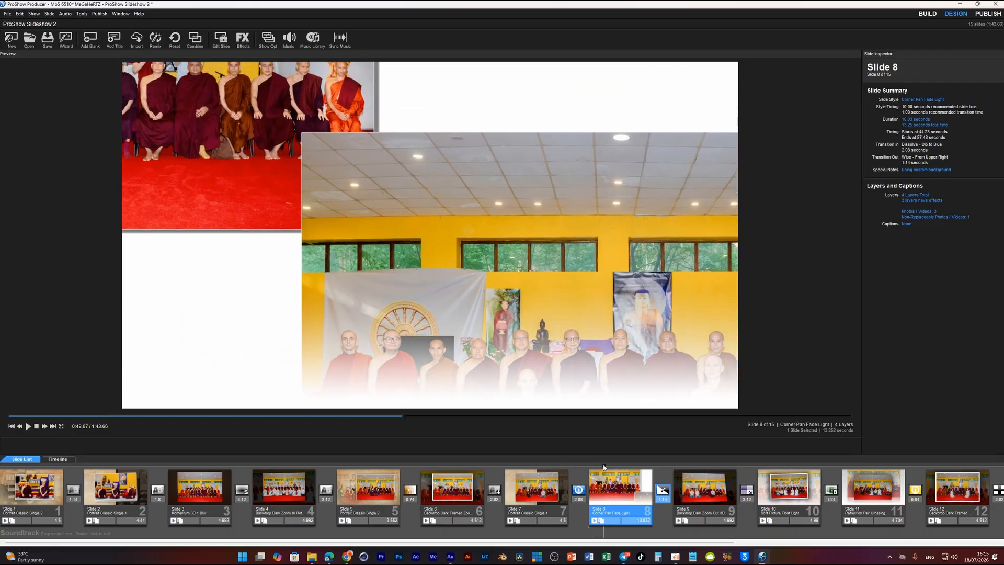
{"action": "mouse_move", "coordinate": [569, 465]}
{"action": "left_mouse_down"}
{"action": "mouse_move", "coordinate": [654, 479]}
{"action": "mouse_move", "coordinate": [663, 466]}
{"action": "mouse_move", "coordinate": [653, 463]}
{"action": "mouse_move", "coordinate": [853, 474]}
{"action": "mouse_move", "coordinate": [826, 474]}
{"action": "mouse_move", "coordinate": [839, 470]}
{"action": "mouse_move", "coordinate": [827, 466]}
{"action": "left_mouse_up"}
{"action": "double_click", "coordinate": [832, 491]}
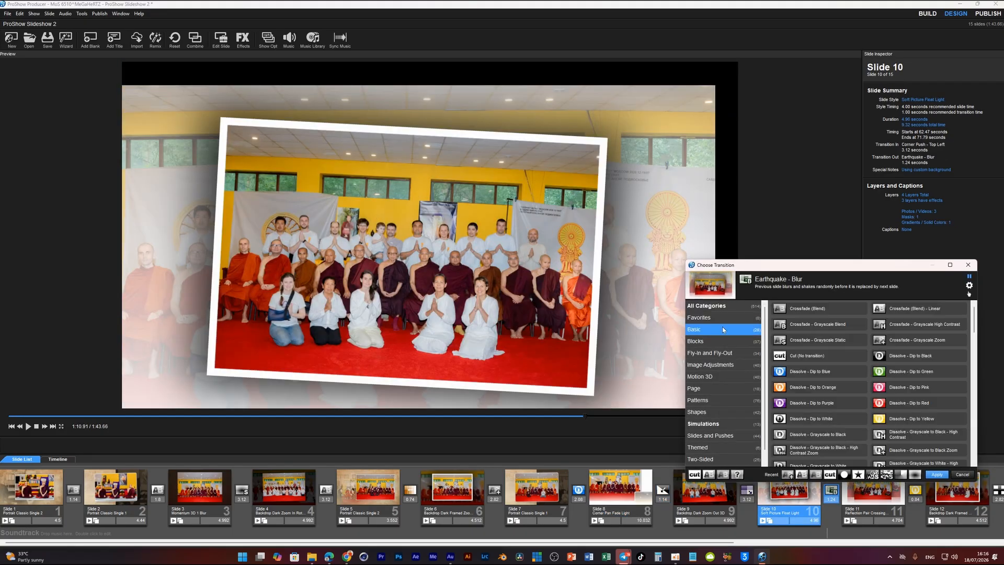
{"action": "left_click", "coordinate": [819, 324]}
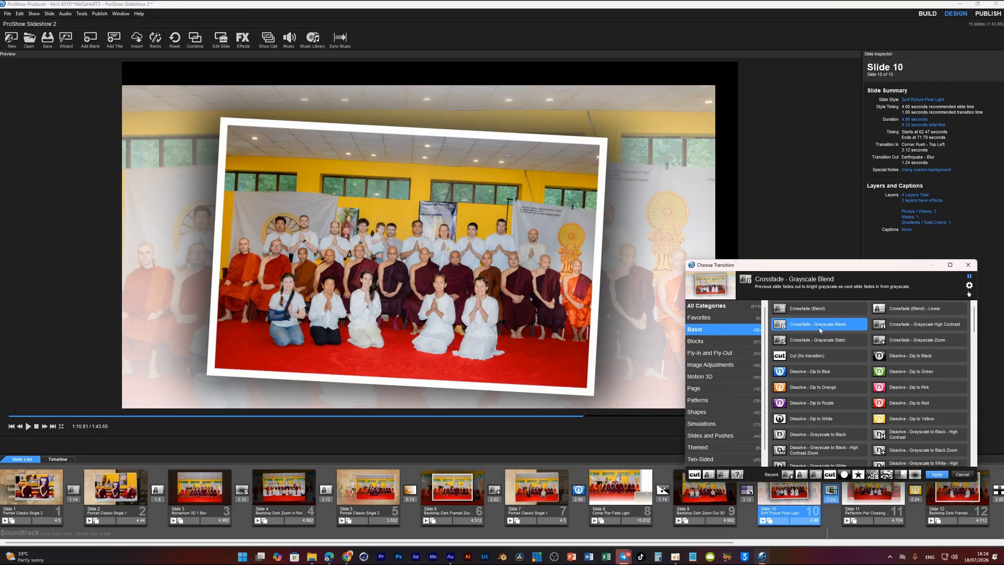
{"action": "left_click", "coordinate": [937, 475]}
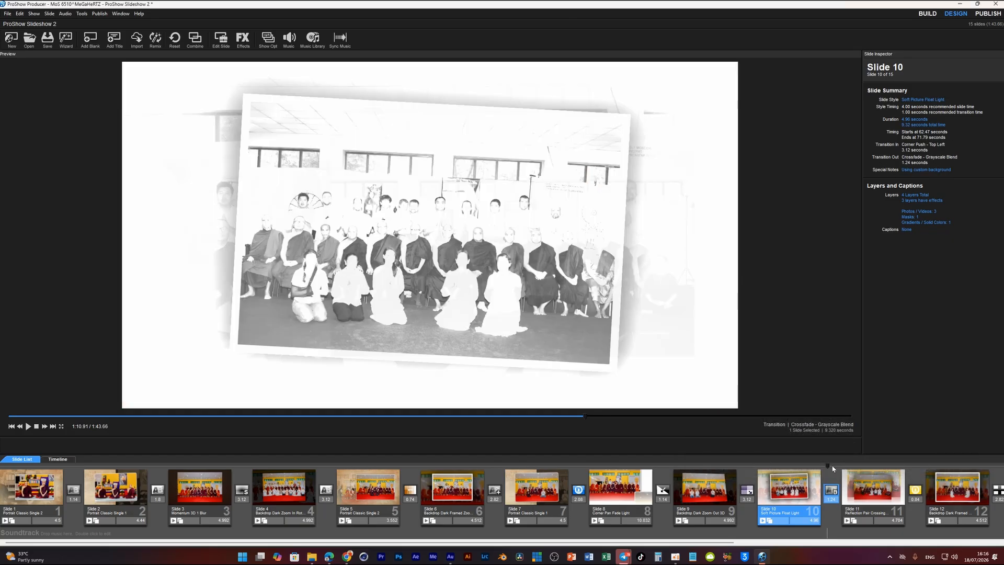
Preview the rest of the show from slide 11, and review slide 3 up to its transition into slide 4
{"action": "left_click_drag", "start_coordinate": [832, 468], "coordinate": [998, 476]}
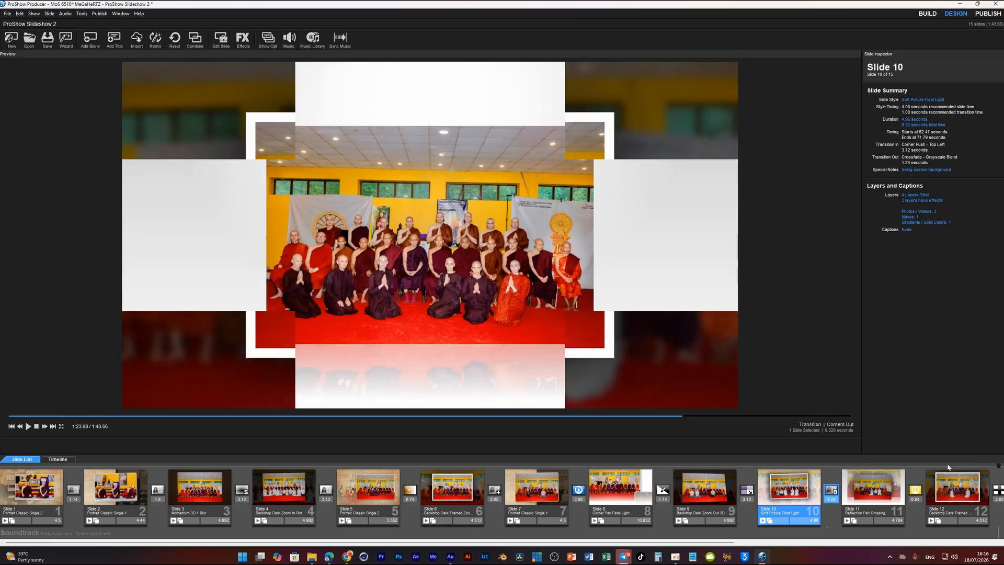
{"action": "left_click_drag", "start_coordinate": [684, 418], "coordinate": [844, 426]}
{"action": "key", "text": "space"}
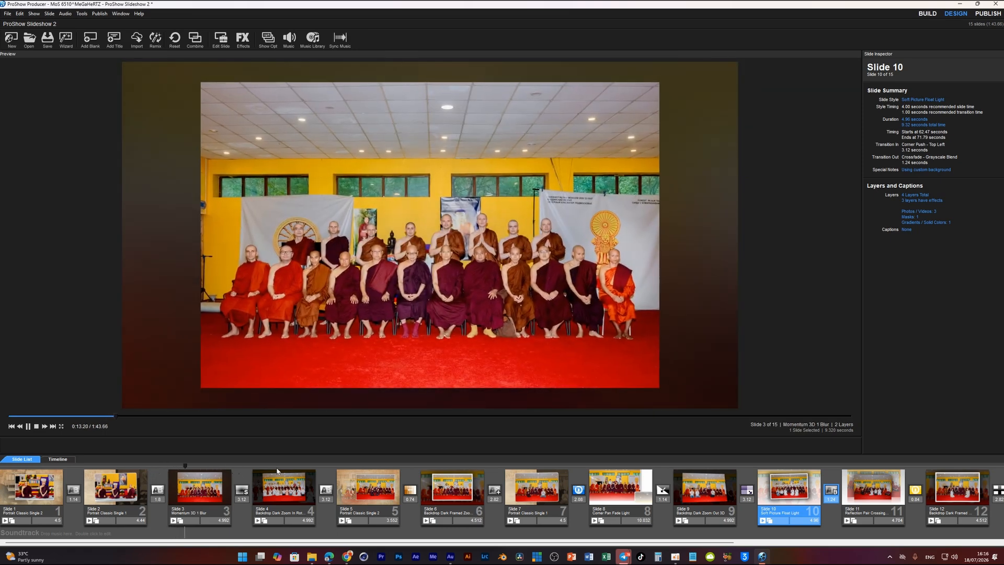
{"action": "key", "text": "space"}
{"action": "left_click_drag", "start_coordinate": [200, 466], "coordinate": [248, 464]}
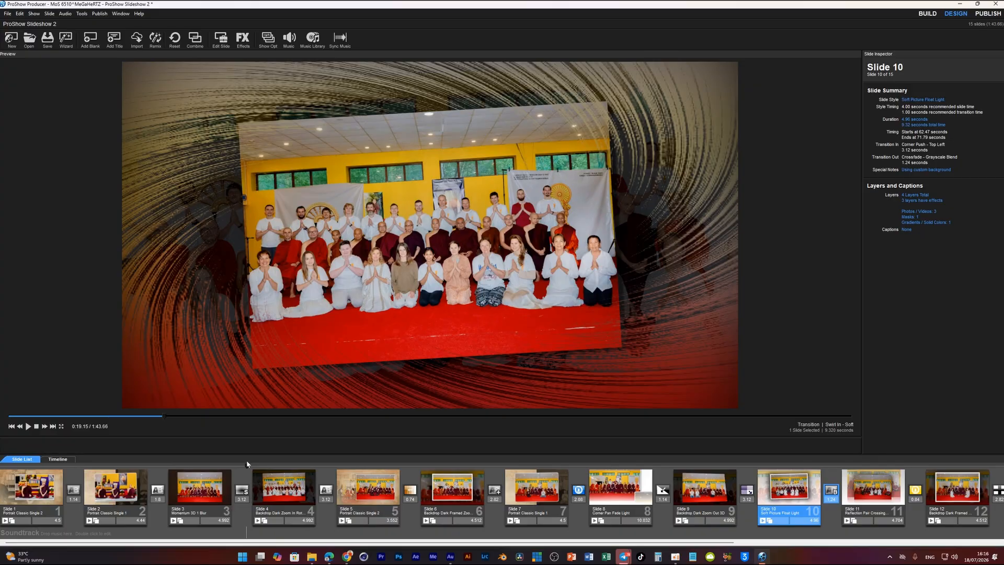
Replace the transition between slides 3 and 4 with the Basic transition Crossfade (Blend)
{"action": "double_click", "coordinate": [242, 490]}
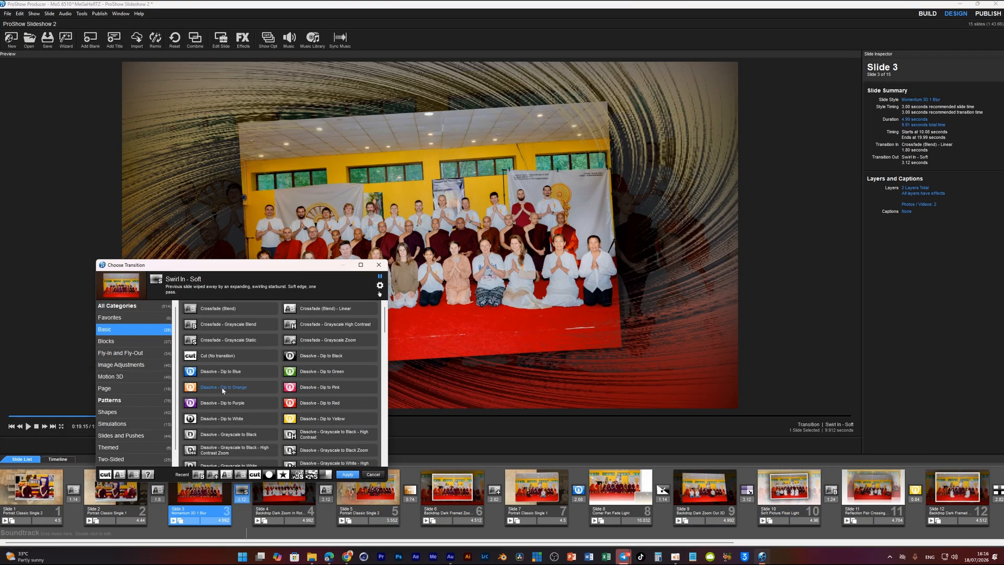
{"action": "scroll", "coordinate": [228, 382], "scroll_direction": "down", "scroll_amount": 2}
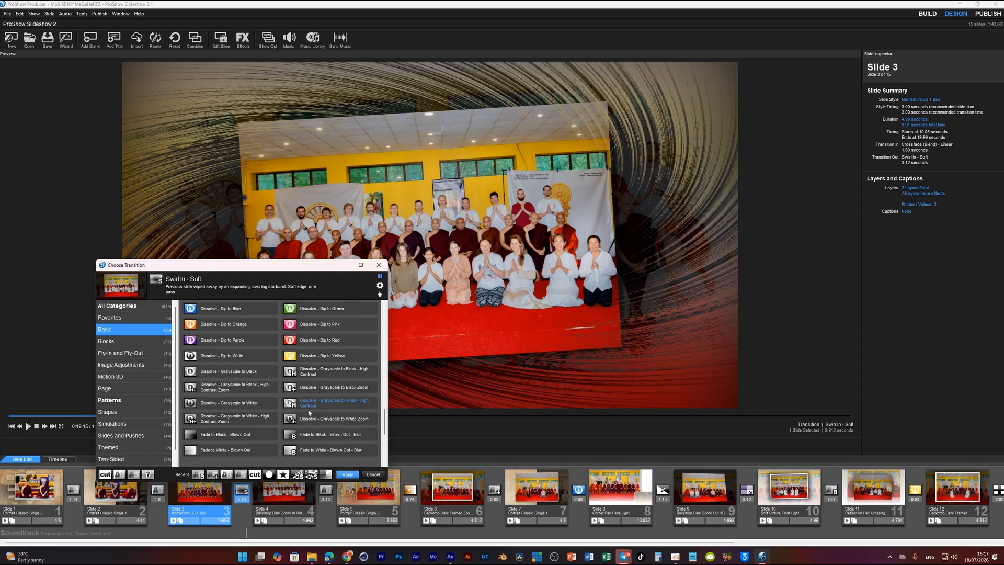
{"action": "left_click", "coordinate": [308, 439]}
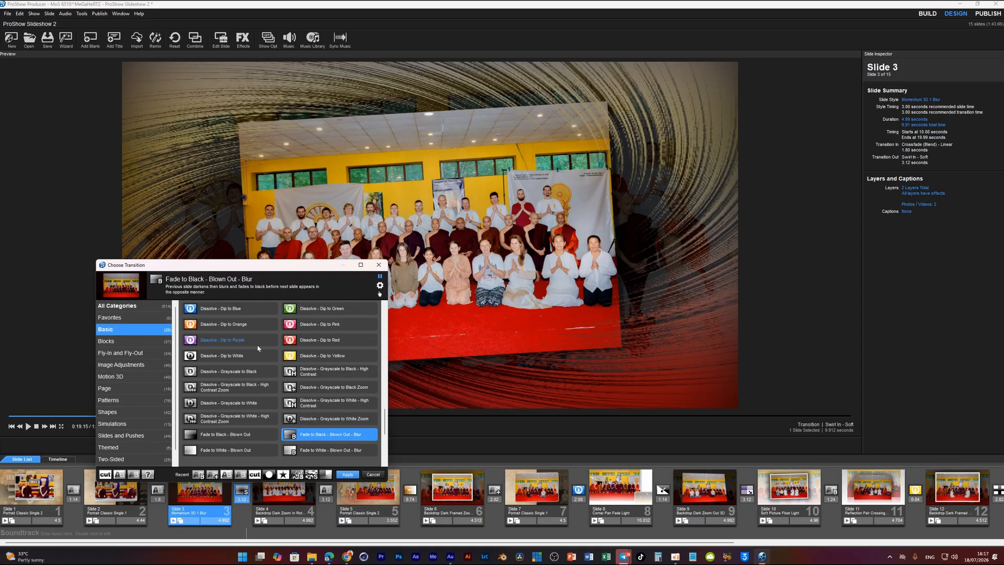
{"action": "scroll", "coordinate": [258, 348], "scroll_direction": "up", "scroll_amount": 2}
{"action": "left_click", "coordinate": [224, 308]}
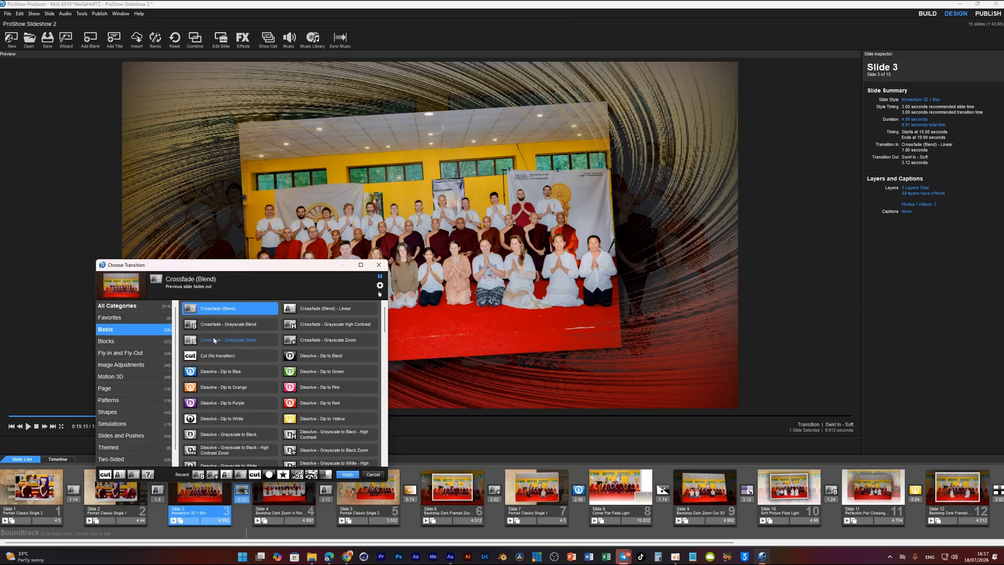
{"action": "left_click", "coordinate": [212, 325]}
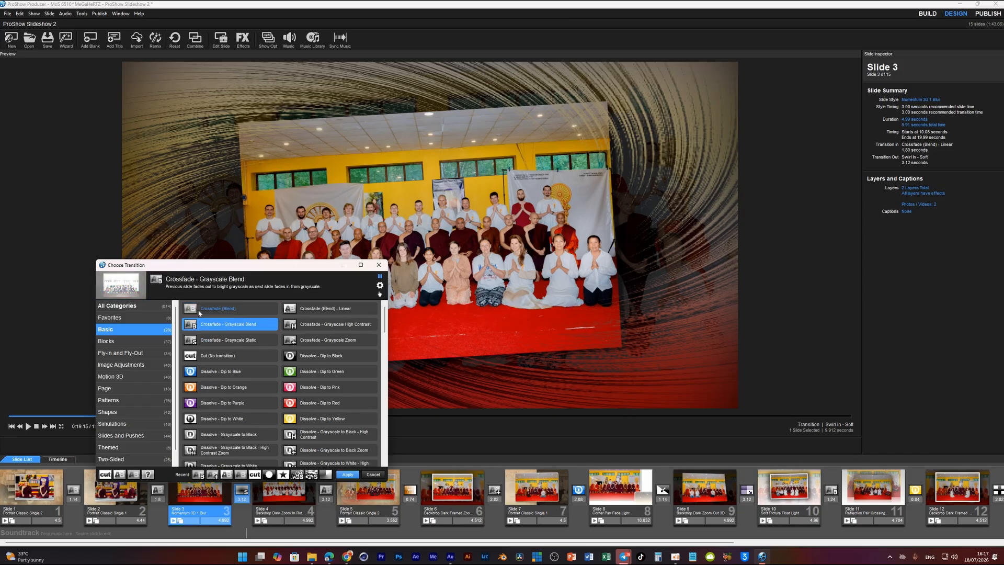
{"action": "left_click", "coordinate": [199, 310]}
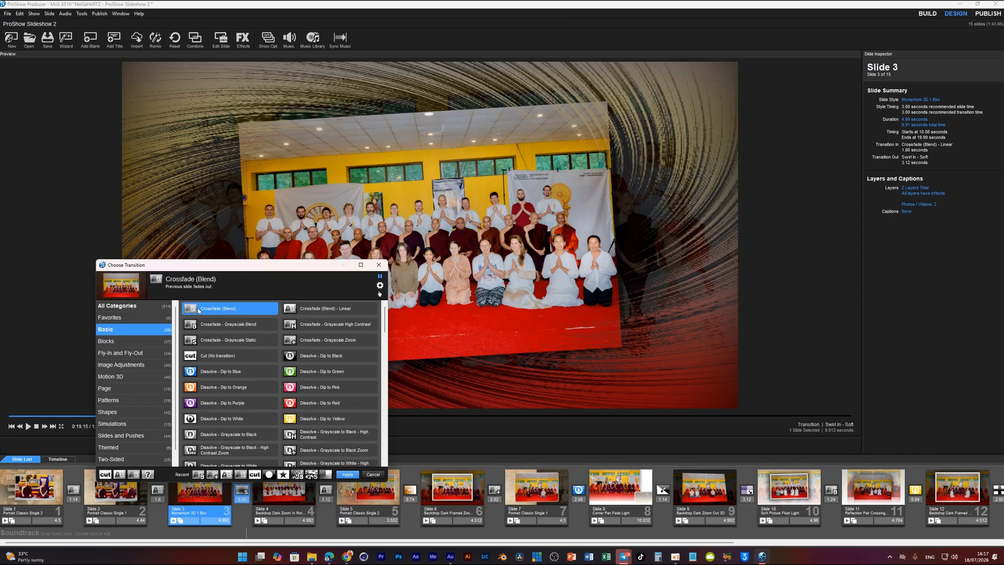
{"action": "left_click", "coordinate": [347, 474]}
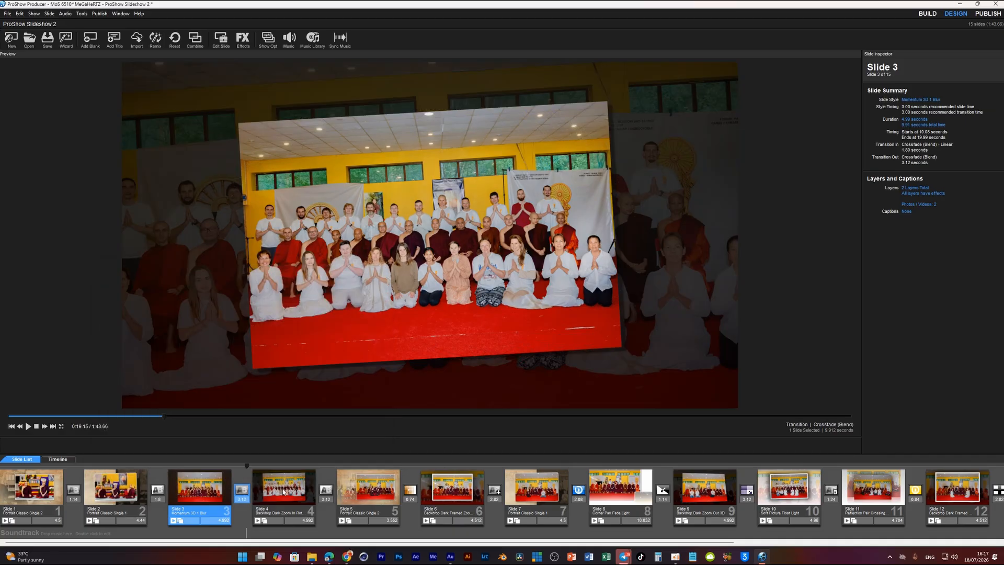
{"action": "key", "text": "space"}
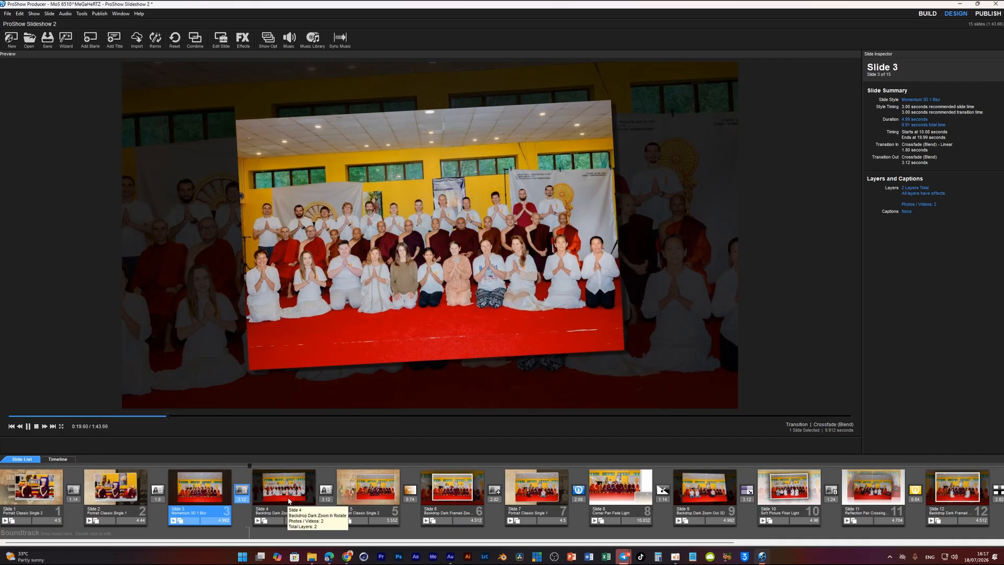
{"action": "left_click_drag", "start_coordinate": [263, 466], "coordinate": [235, 473]}
{"action": "left_click", "coordinate": [241, 489]}
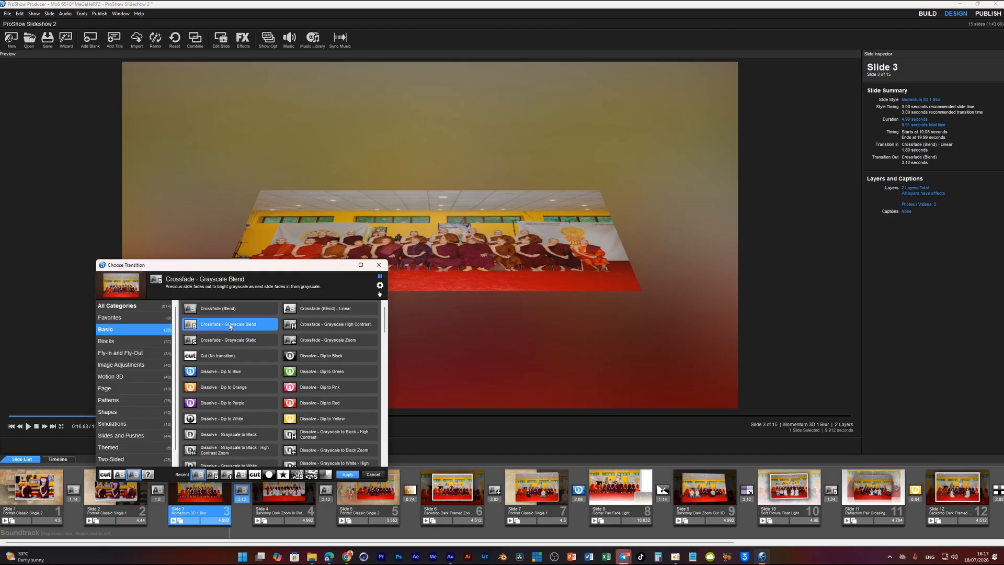
{"action": "left_click", "coordinate": [373, 474]}
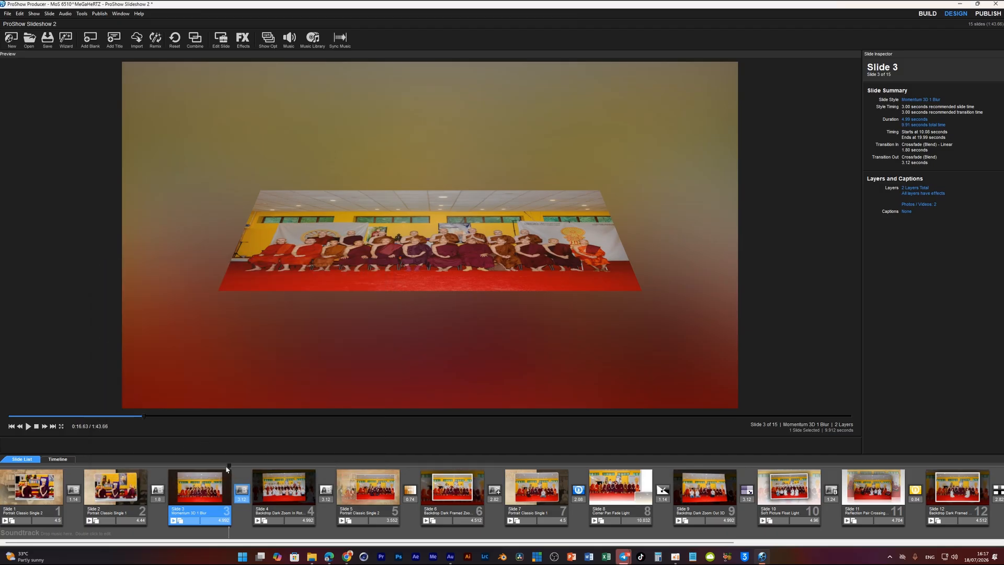
Replace the transition between slides 3 and 4 with the Basic transition Crossfade (Blend) - Linear
{"action": "left_click_drag", "start_coordinate": [226, 469], "coordinate": [252, 472]}
{"action": "left_click", "coordinate": [241, 489]}
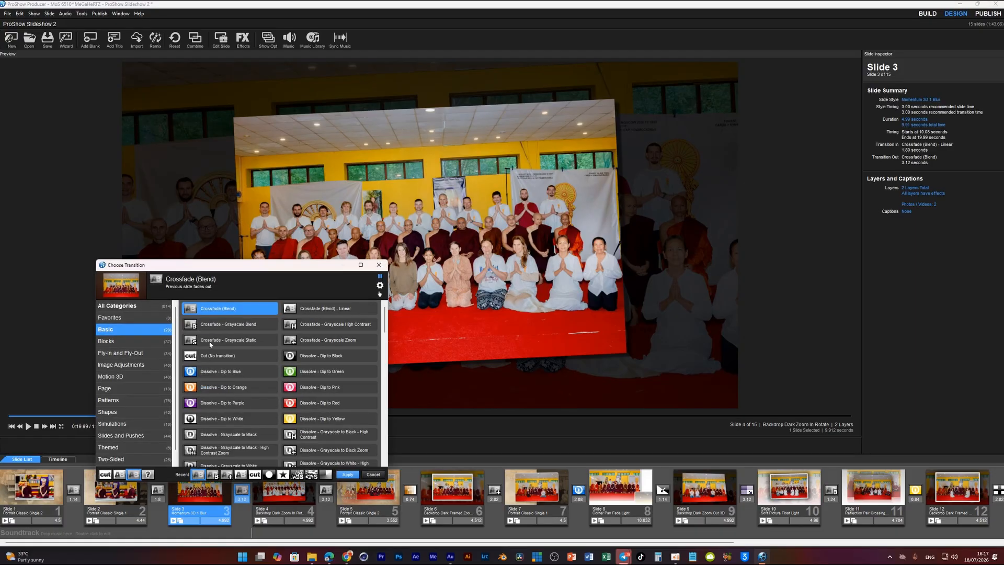
{"action": "left_click", "coordinate": [319, 309]}
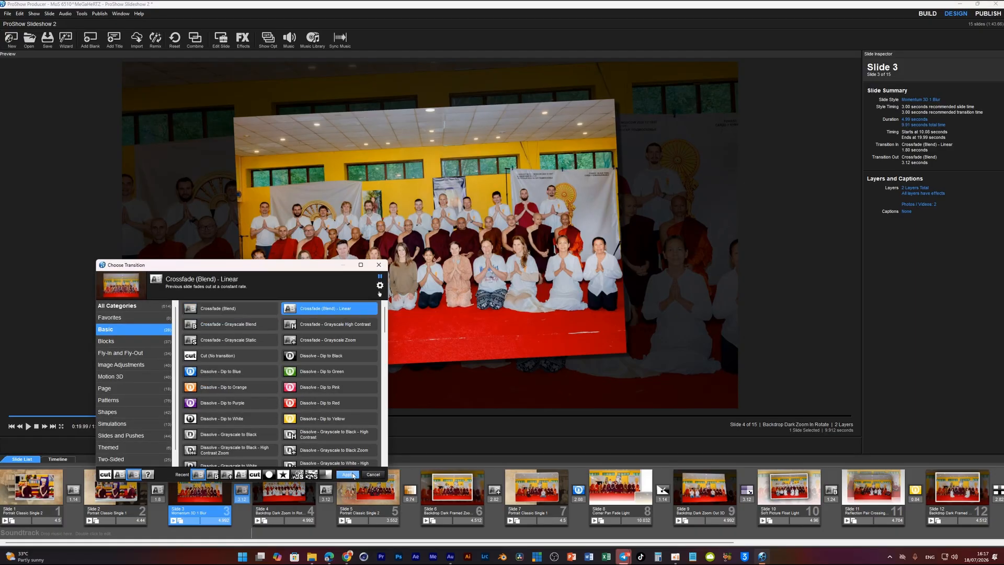
{"action": "left_click", "coordinate": [347, 474]}
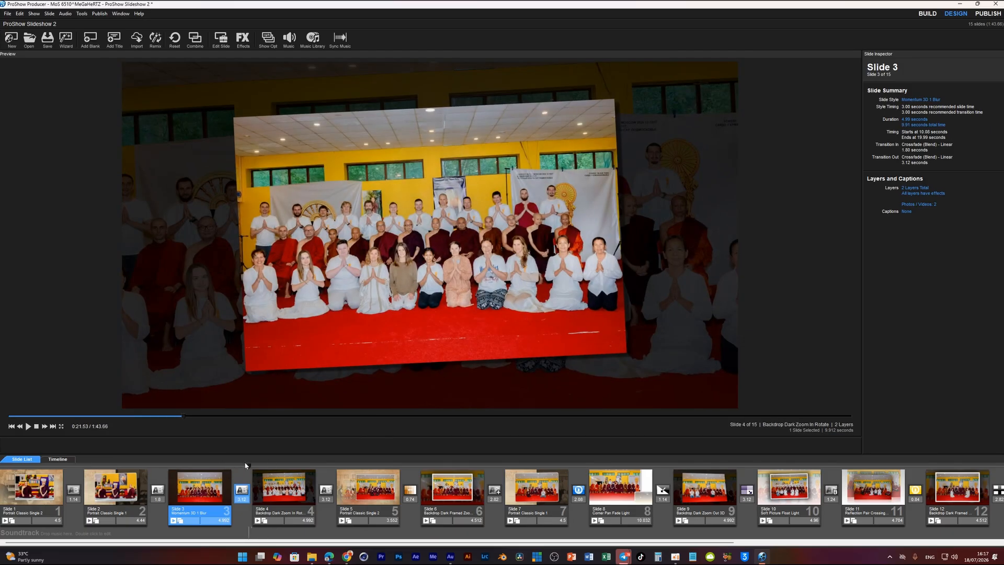
Review slide 3 and replace its style with the Themed style Portrait Classic Single 2
{"action": "left_click_drag", "start_coordinate": [245, 465], "coordinate": [189, 465]}
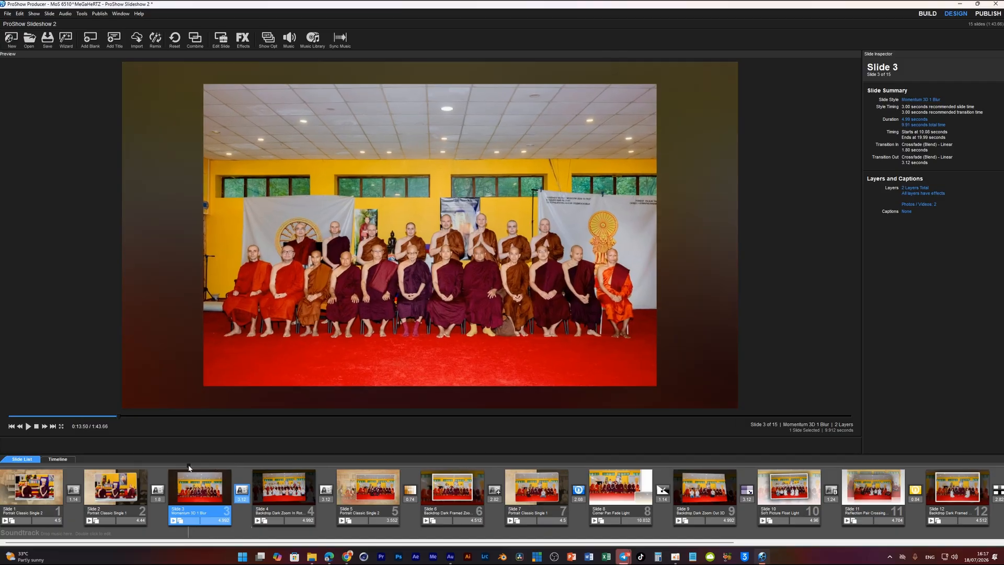
{"action": "double_click", "coordinate": [209, 488]}
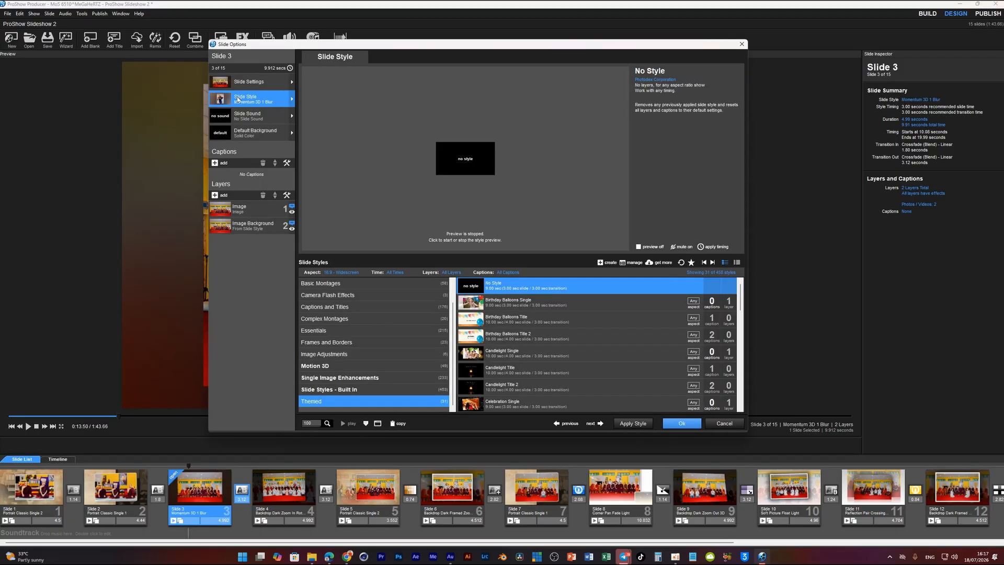
{"action": "scroll", "coordinate": [524, 365], "scroll_direction": "down", "scroll_amount": 8}
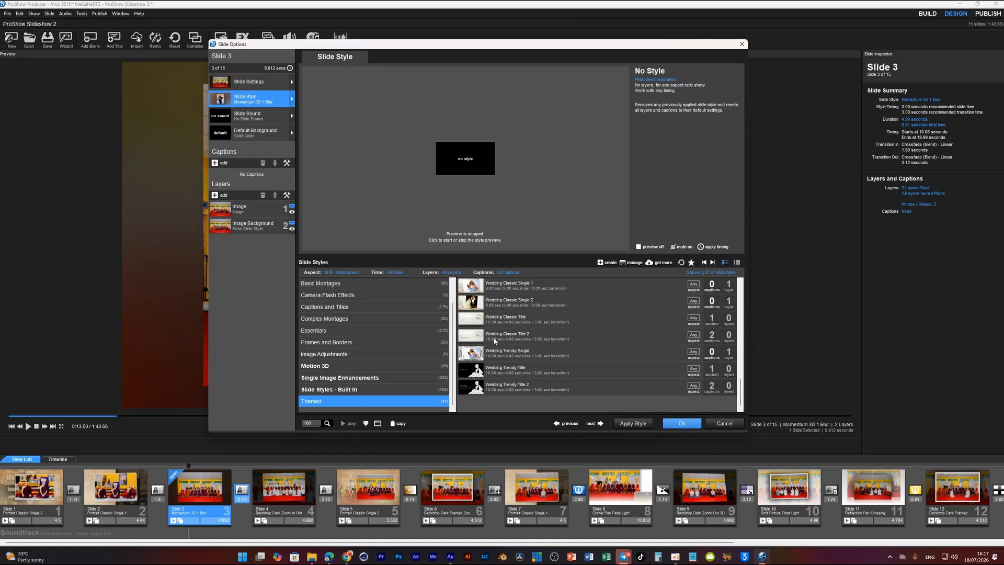
{"action": "scroll", "coordinate": [495, 341], "scroll_direction": "up", "scroll_amount": 3}
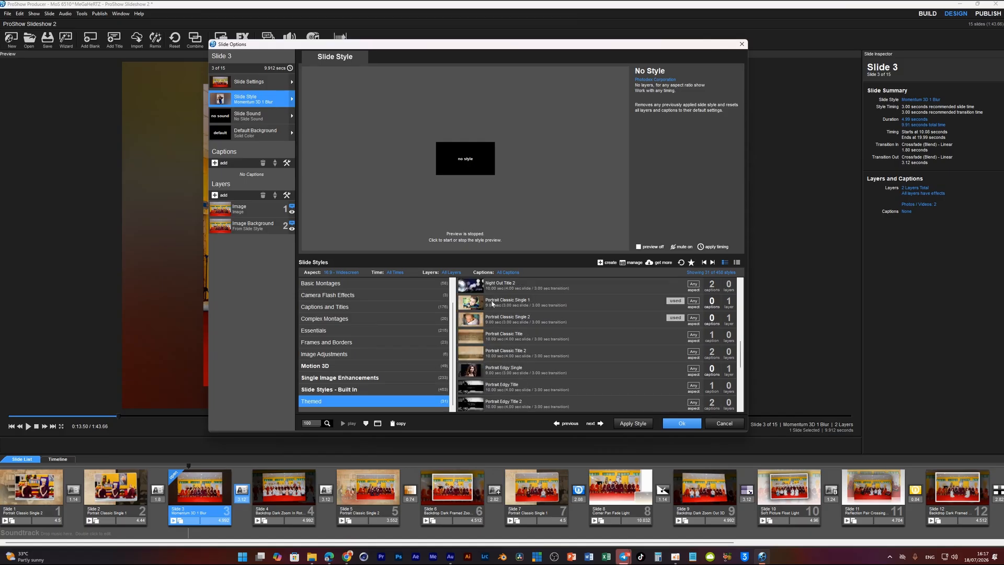
{"action": "left_click", "coordinate": [509, 320]}
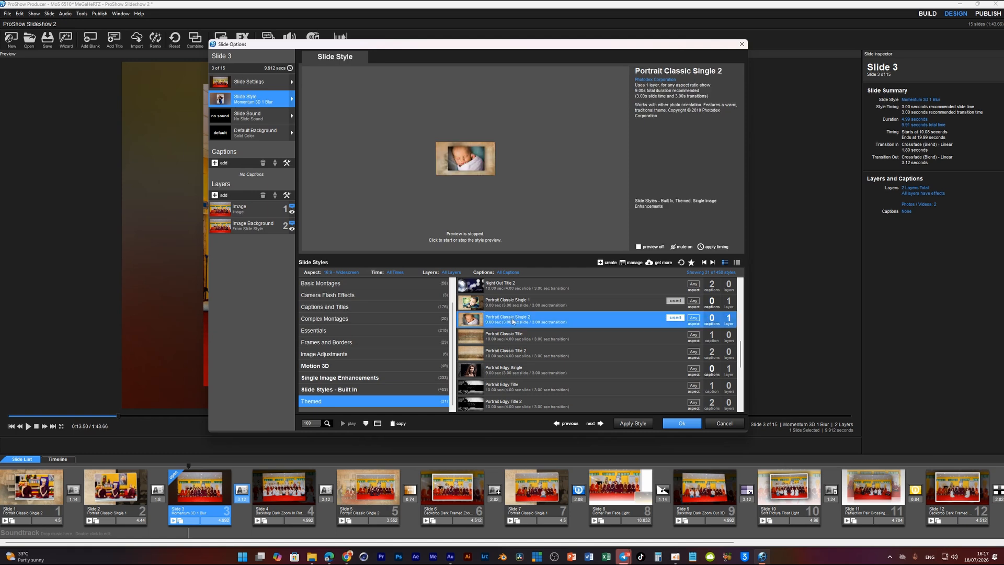
{"action": "left_click", "coordinate": [674, 424]}
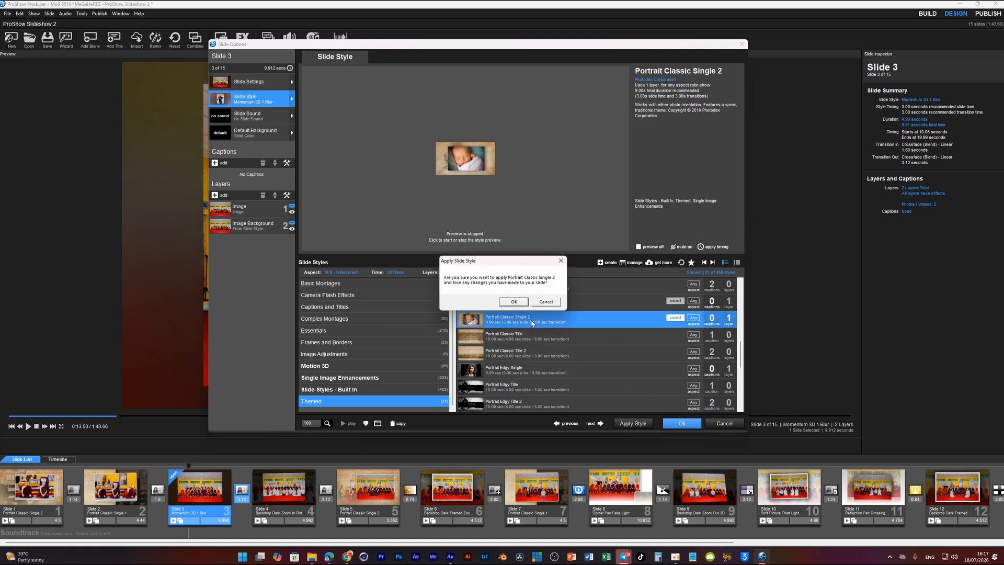
{"action": "left_click", "coordinate": [514, 302]}
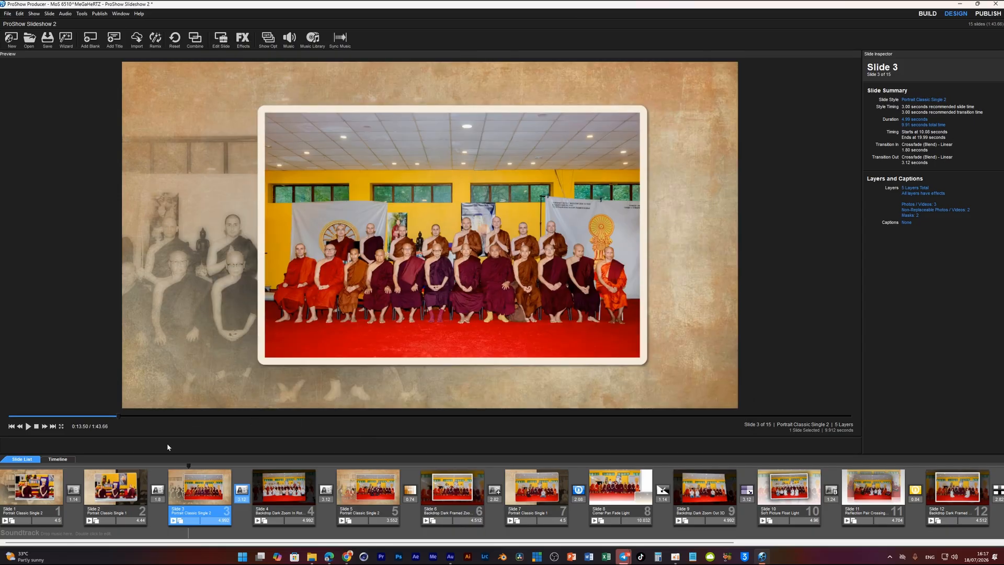
Move the Portrait Classic Single 2 slide from position 5 to directly after slide 3, and preview the opening slide
{"action": "mouse_move", "coordinate": [190, 465]}
{"action": "left_mouse_down"}
{"action": "mouse_move", "coordinate": [101, 464]}
{"action": "mouse_move", "coordinate": [630, 466]}
{"action": "mouse_move", "coordinate": [947, 443]}
{"action": "mouse_move", "coordinate": [633, 463]}
{"action": "mouse_move", "coordinate": [39, 475]}
{"action": "mouse_move", "coordinate": [294, 483]}
{"action": "left_mouse_up"}
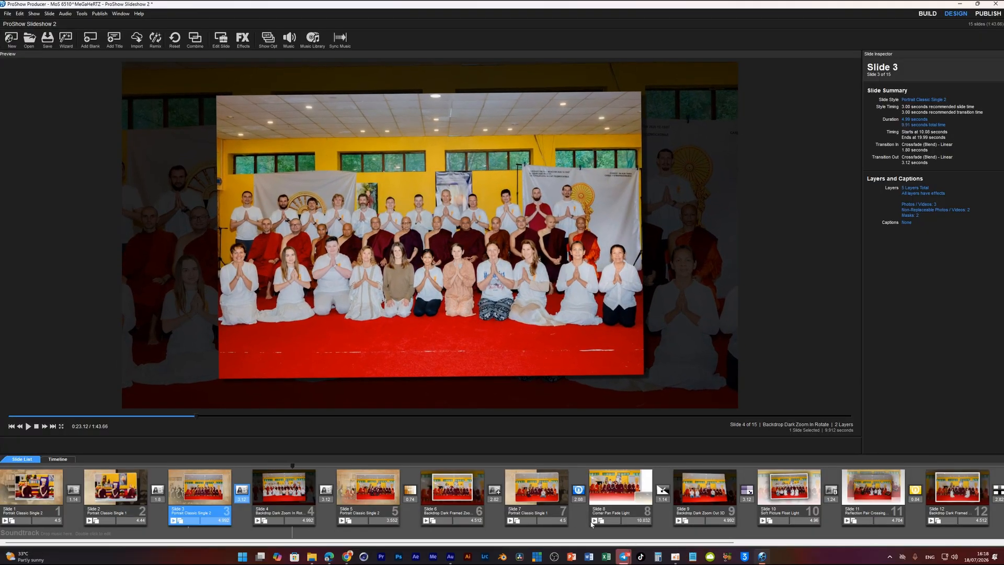
{"action": "left_click", "coordinate": [374, 494], "text": "shift"}
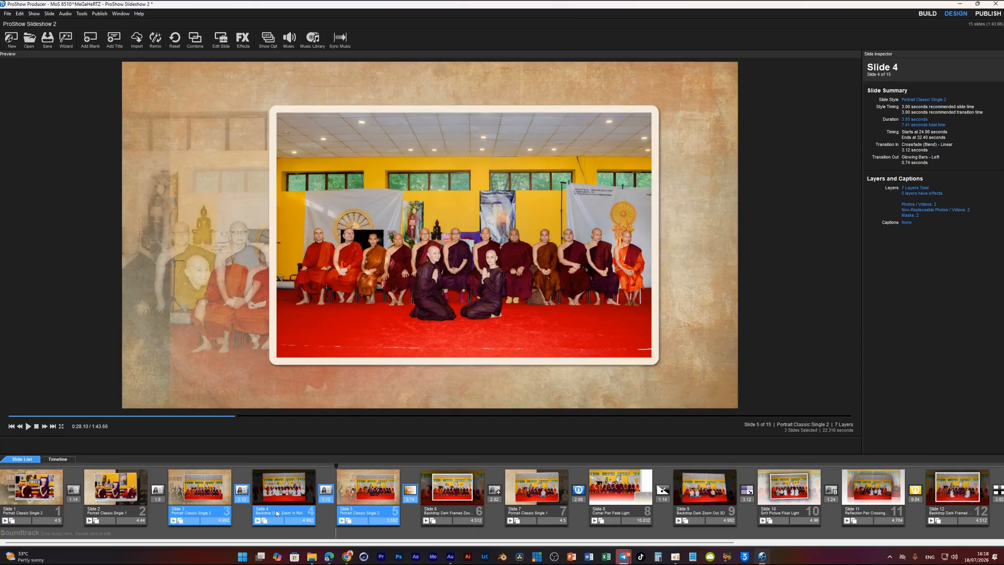
{"action": "left_click", "coordinate": [464, 494]}
{"action": "left_click", "coordinate": [368, 490]}
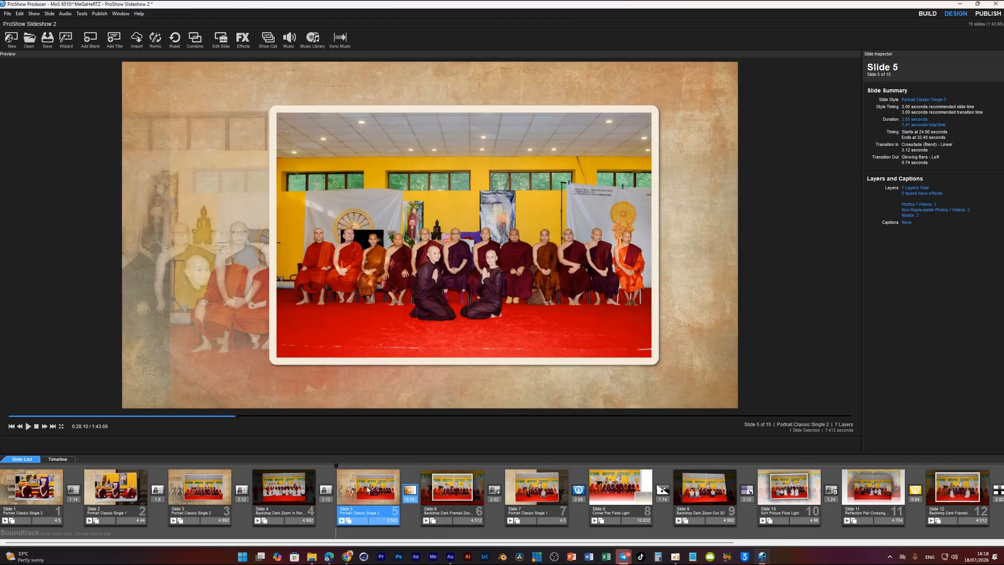
{"action": "mouse_move", "coordinate": [373, 489]}
{"action": "left_mouse_down"}
{"action": "mouse_move", "coordinate": [238, 489]}
{"action": "mouse_move", "coordinate": [235, 477]}
{"action": "mouse_move", "coordinate": [190, 464]}
{"action": "mouse_move", "coordinate": [552, 484]}
{"action": "mouse_move", "coordinate": [1003, 486]}
{"action": "mouse_move", "coordinate": [1, 473]}
{"action": "left_mouse_up"}
{"action": "key", "text": "space"}
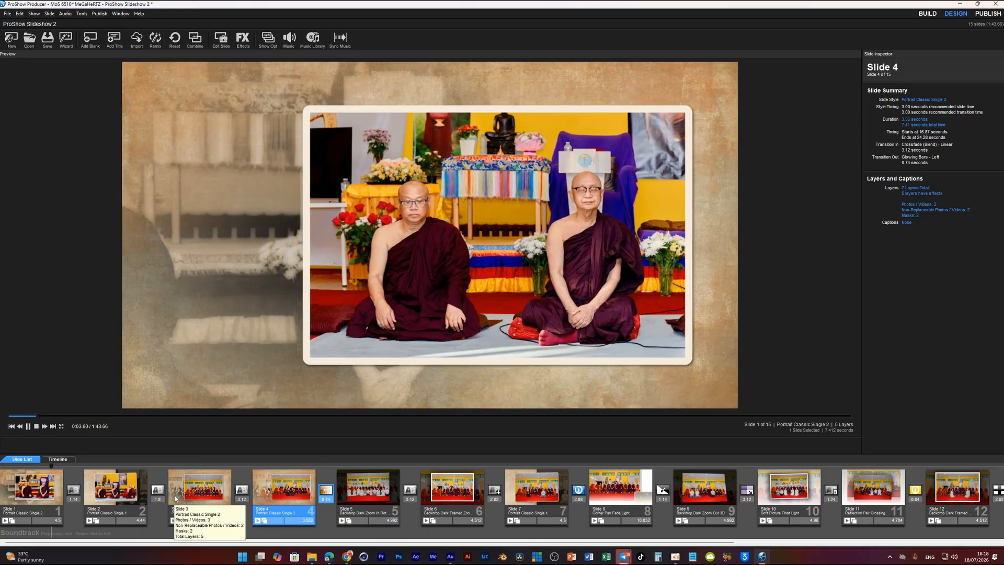
{"action": "key", "text": "space"}
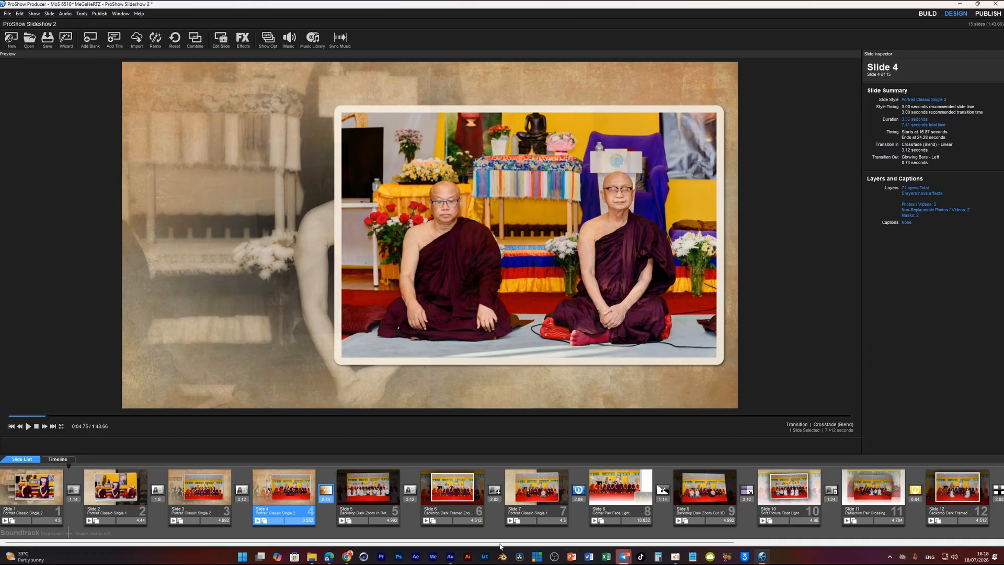
Delete the blank slide 15 at the end of the show and briefly preview the show from slide 1
{"action": "left_click_drag", "start_coordinate": [344, 544], "coordinate": [696, 545]}
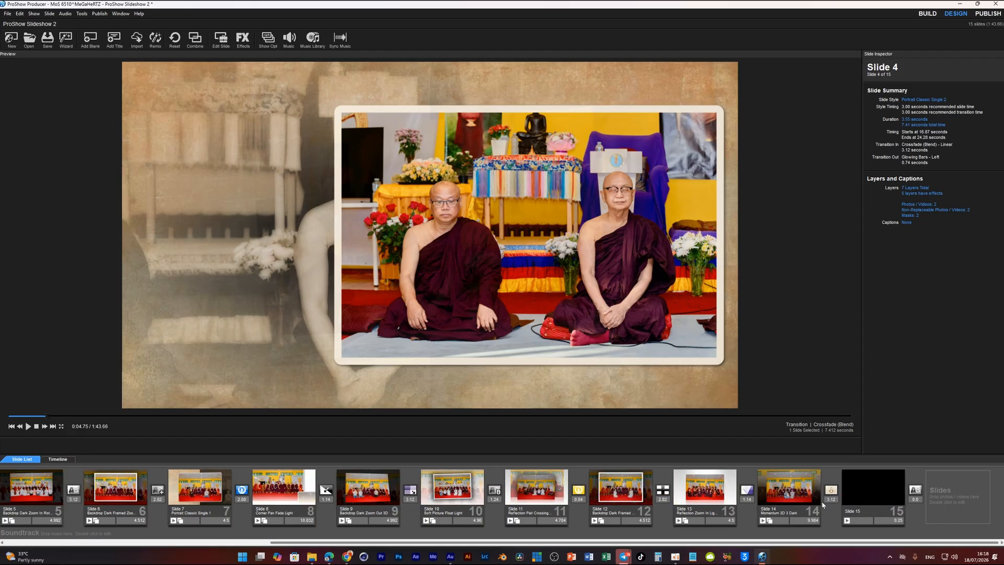
{"action": "left_click", "coordinate": [871, 486]}
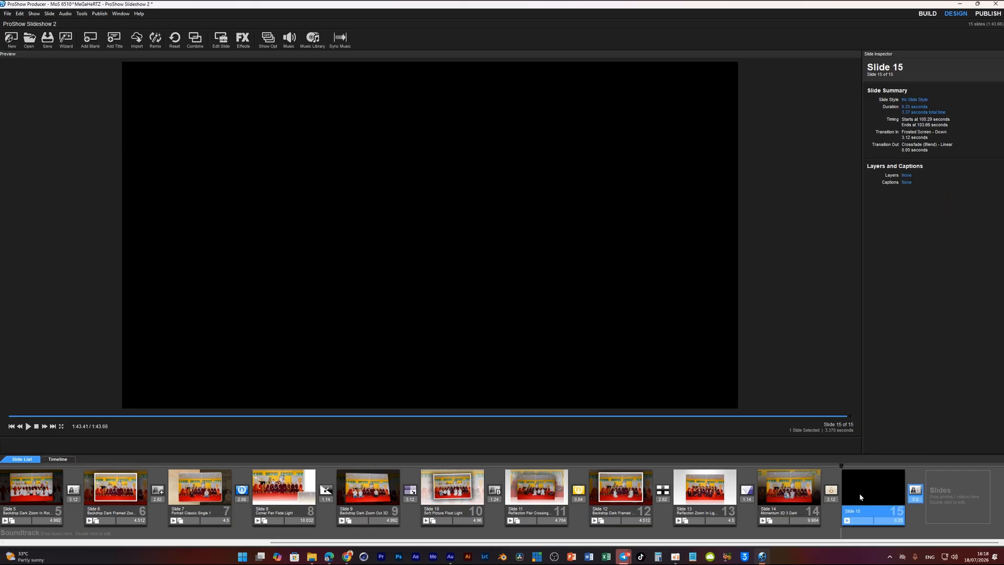
{"action": "key", "text": "Delete"}
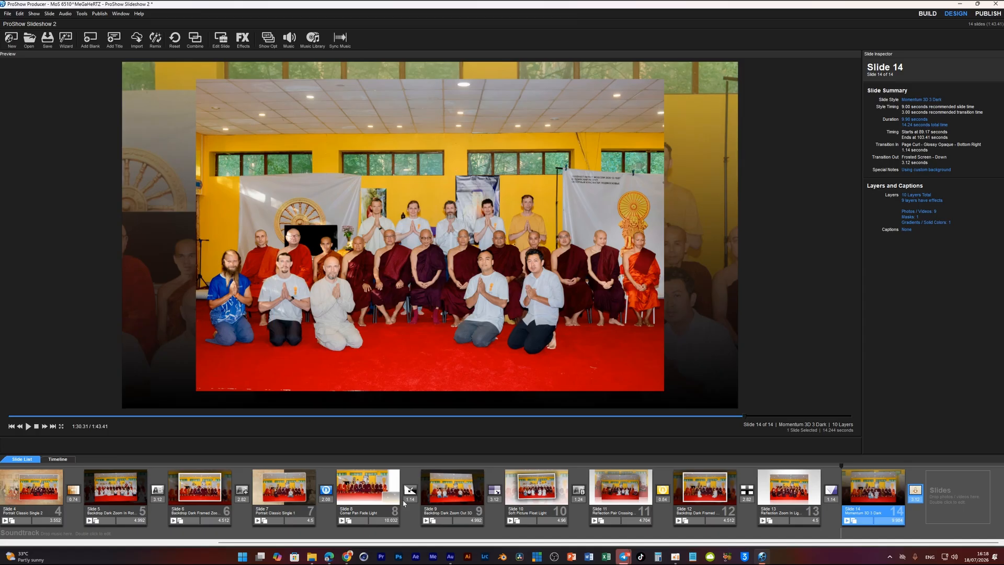
{"action": "key", "text": "Home"}
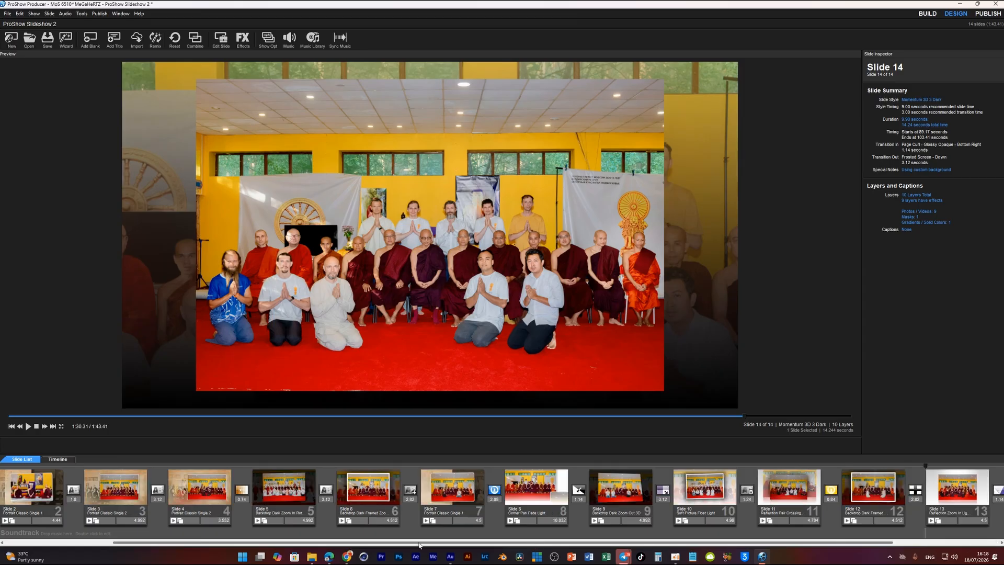
{"action": "key", "text": "space"}
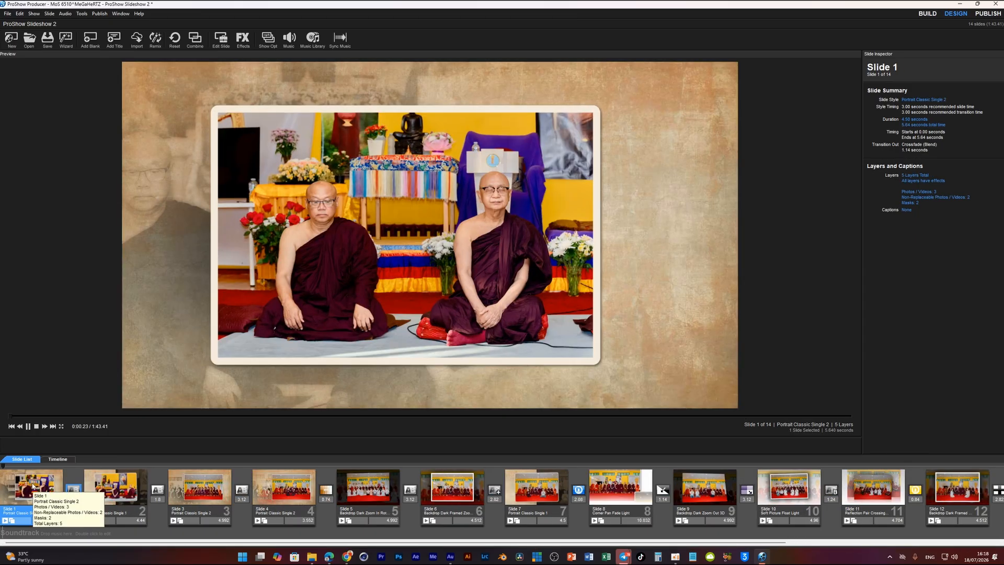
{"action": "key", "text": "space"}
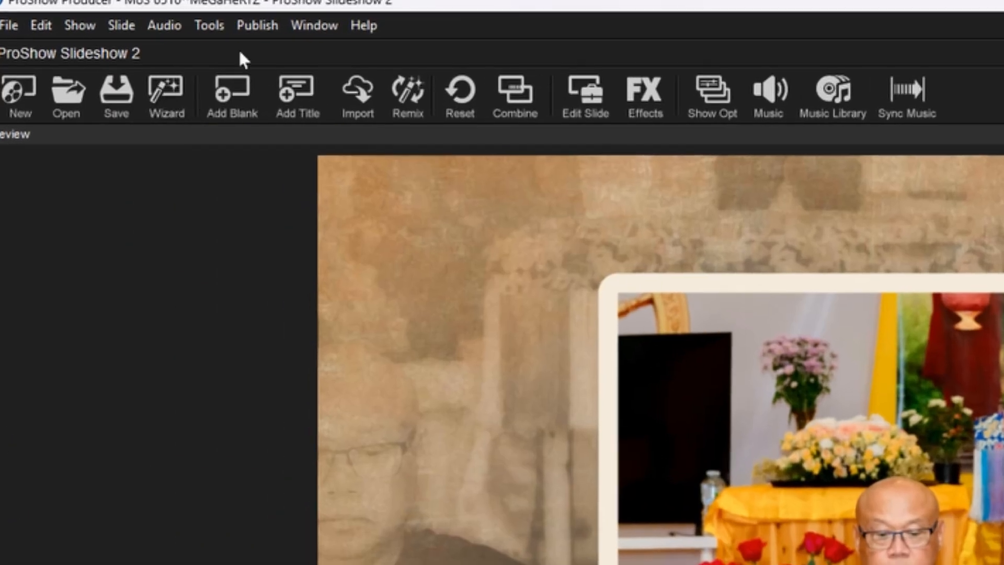
Start publishing the show as an MPEG-4 1080p (Full HD) video with the 30fps High Quality (Recommended) profile
{"action": "left_click", "coordinate": [254, 33]}
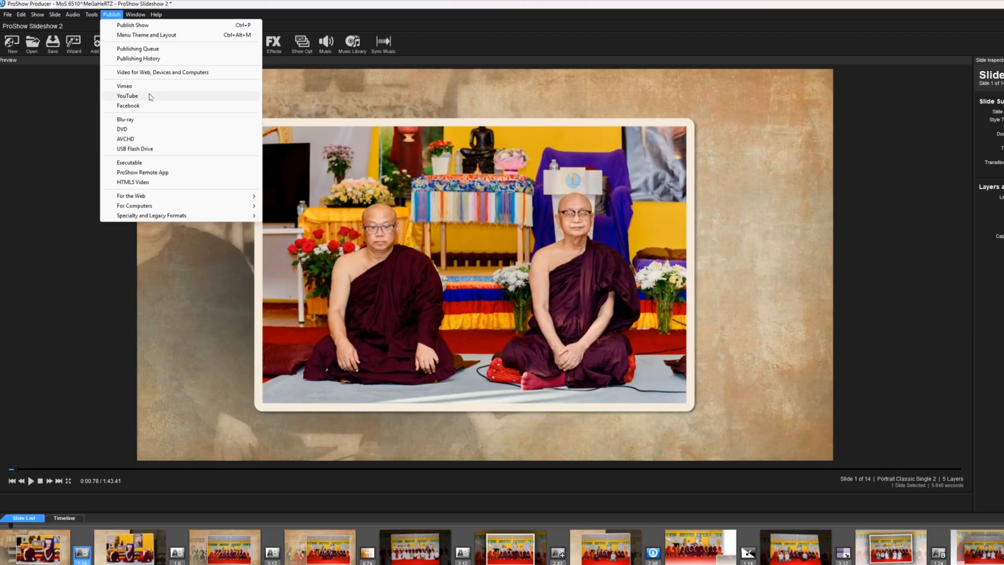
{"action": "left_click", "coordinate": [347, 164]}
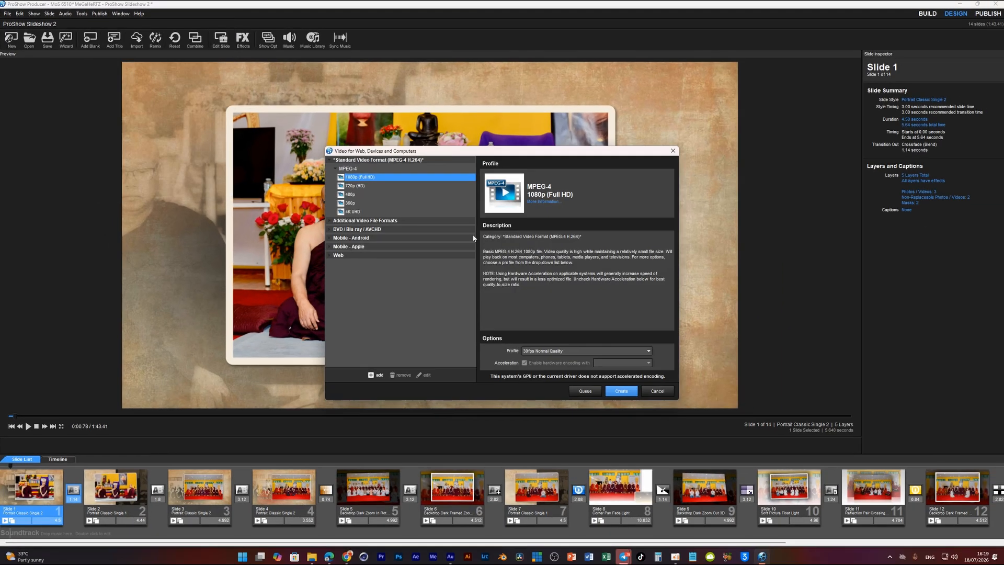
{"action": "left_click_drag", "start_coordinate": [366, 152], "coordinate": [340, 155]}
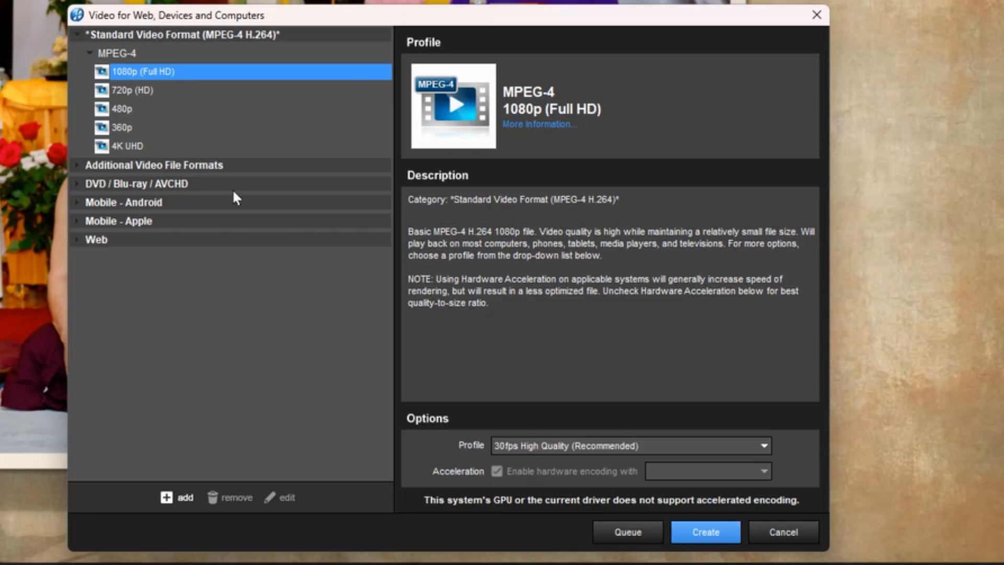
{"action": "left_click", "coordinate": [656, 445]}
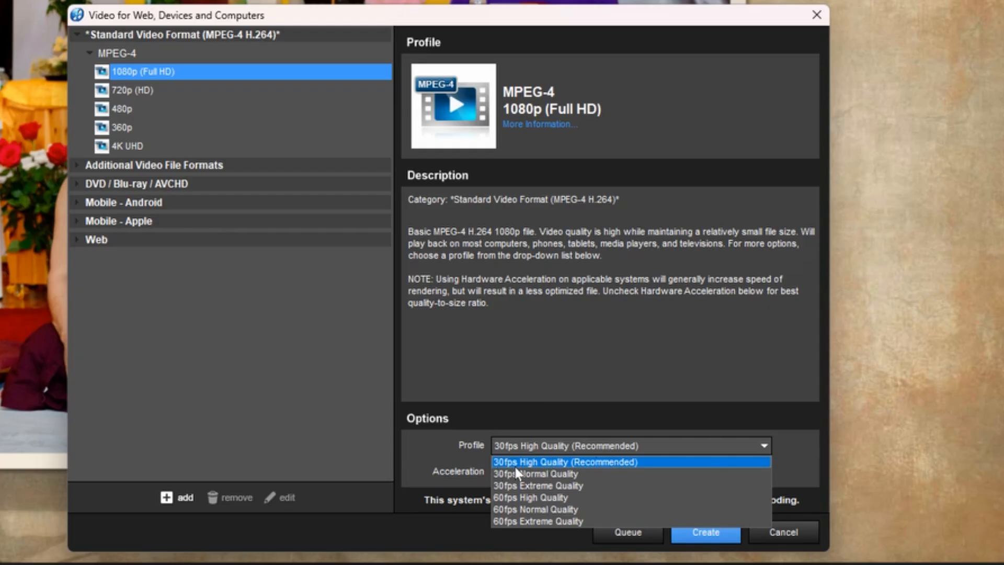
{"action": "left_click", "coordinate": [553, 461]}
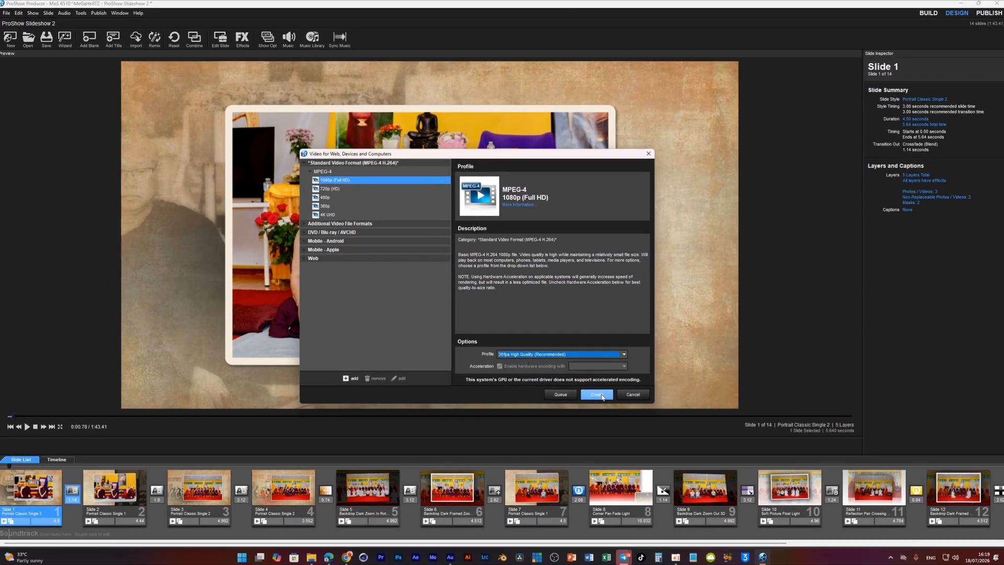
{"action": "left_click", "coordinate": [603, 397]}
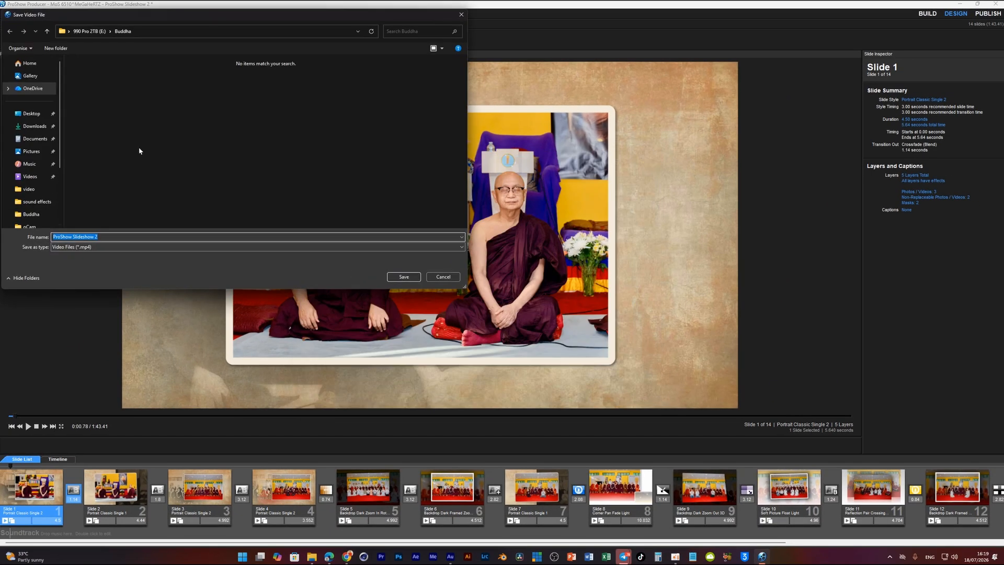
Create a folder named Video done inside the Buddha folder and save the MP4 video there as ProShow Slideshow 2
{"action": "left_click", "coordinate": [31, 214]}
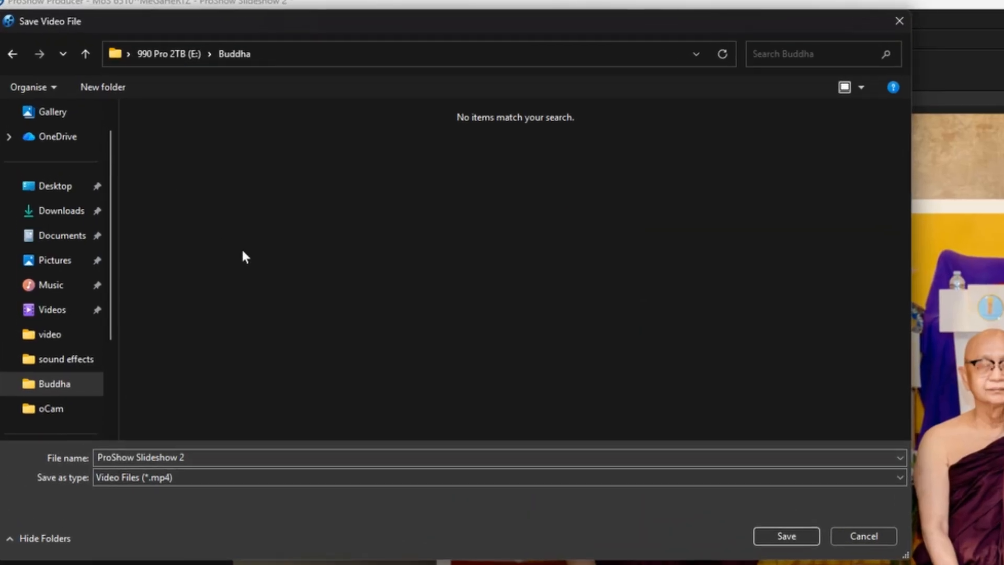
{"action": "key", "text": "ctrl+shift+n"}
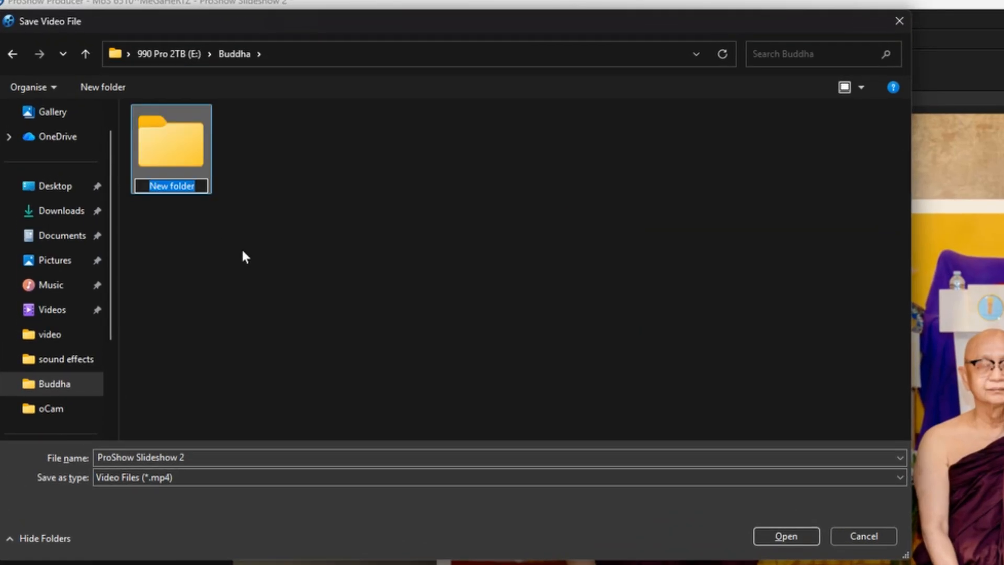
{"action": "type", "text": "Video do"}
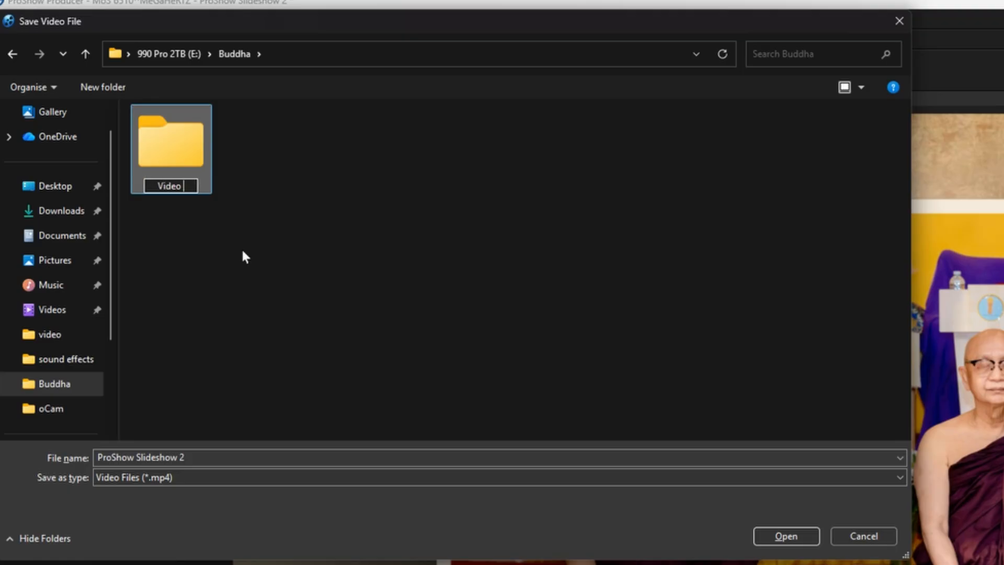
{"action": "type", "text": "nw"}
{"action": "key", "text": "BackSpace"}
{"action": "type", "text": "e"}
{"action": "key", "text": "Return"}
{"action": "key", "text": "Return"}
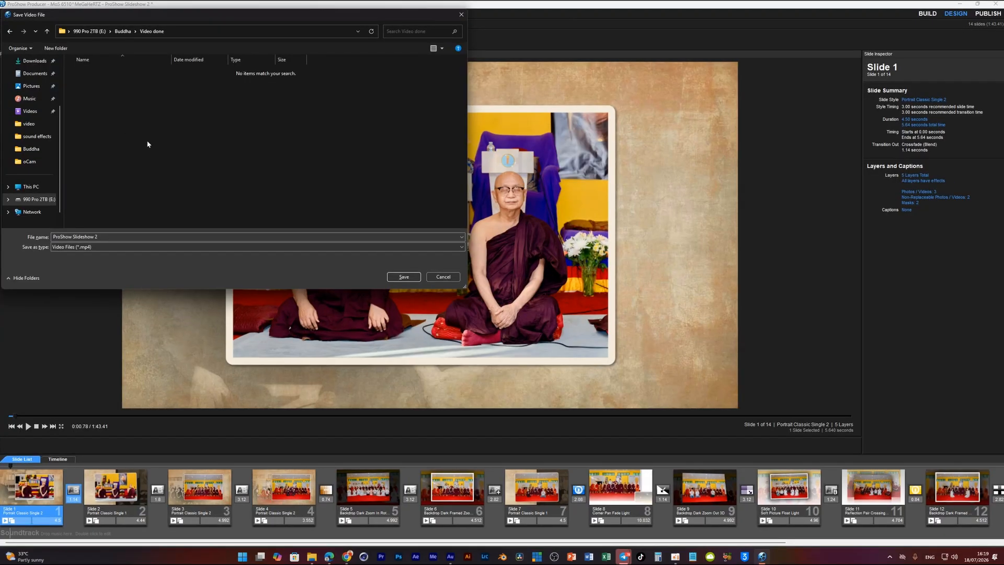
{"action": "left_click", "coordinate": [403, 276]}
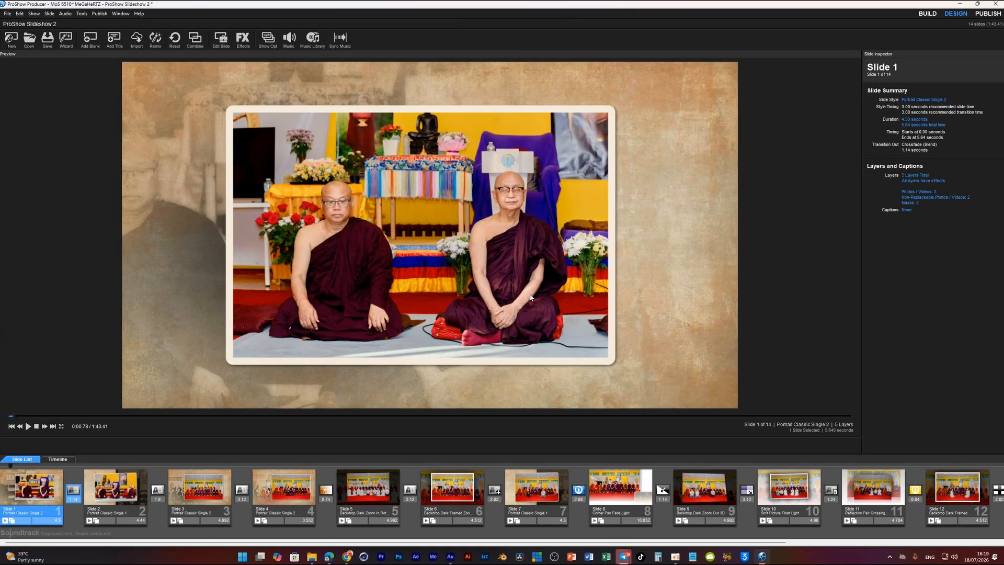